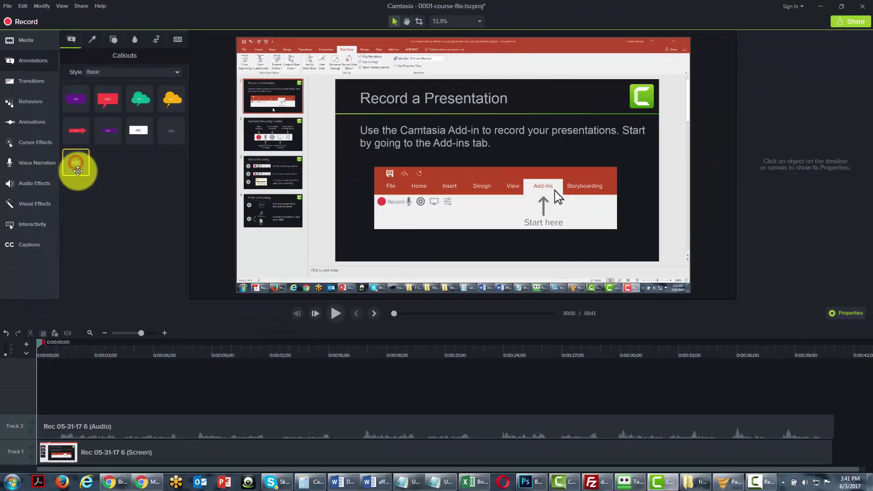
# - Add a plain text callout at the start of a new third track and move it to the lower-left corner of the video frame
pyautogui.moveTo(163, 349); pyautogui.dragTo(172, 410)
pyautogui.moveTo(80, 191); pyautogui.dragTo(46, 395)
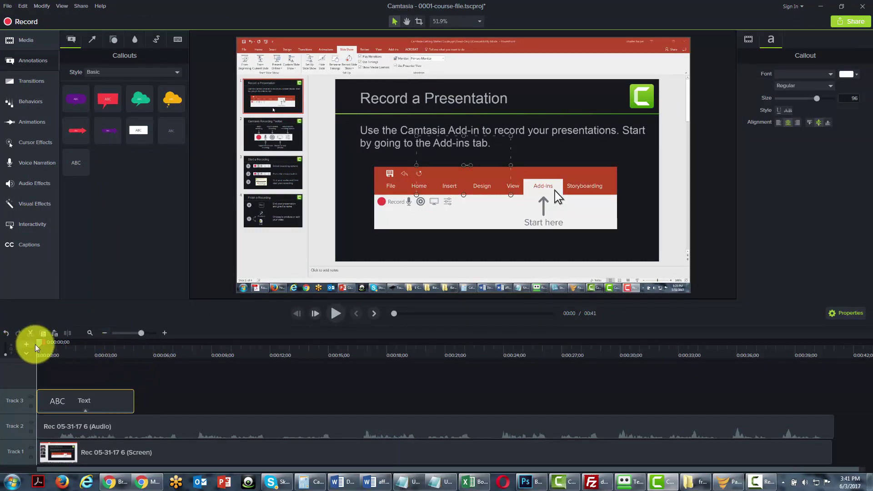
pyautogui.moveTo(36, 344); pyautogui.dragTo(41, 343)
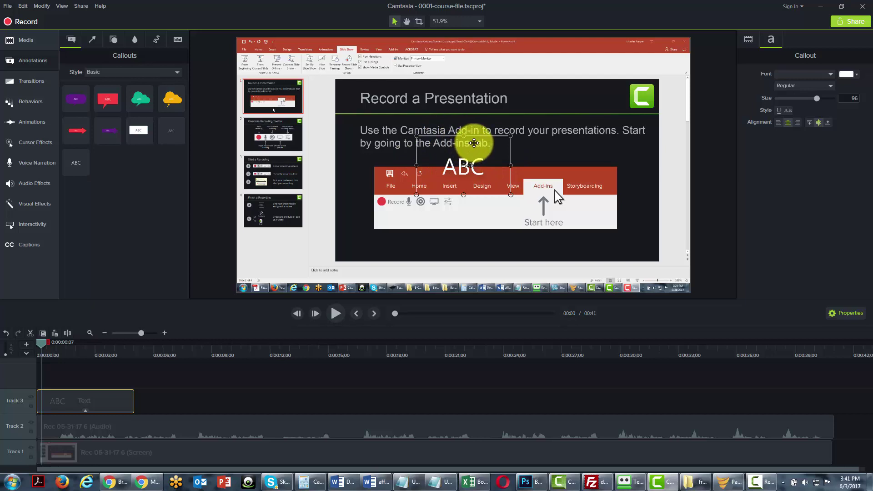
pyautogui.moveTo(474, 140); pyautogui.dragTo(294, 226)
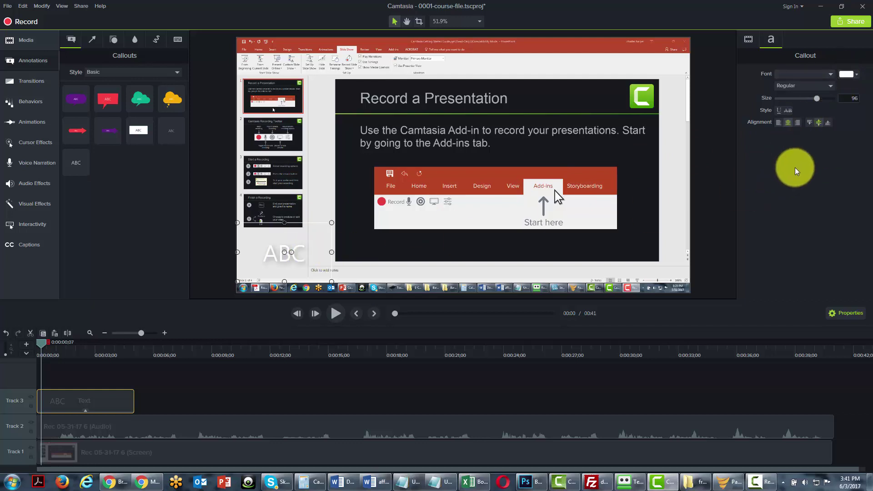
# - Select the callout's ABC text and set its font color to black
pyautogui.click(285, 248)
pyautogui.doubleClick(291, 256)
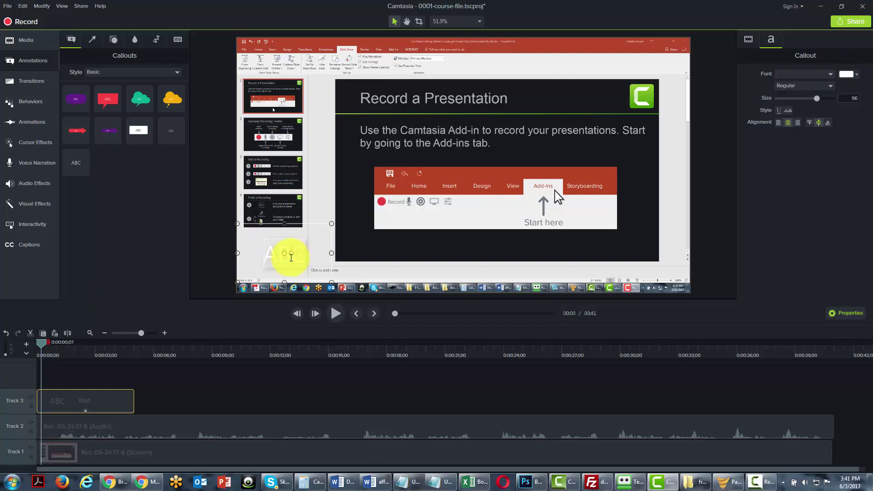
pyautogui.click(856, 75)
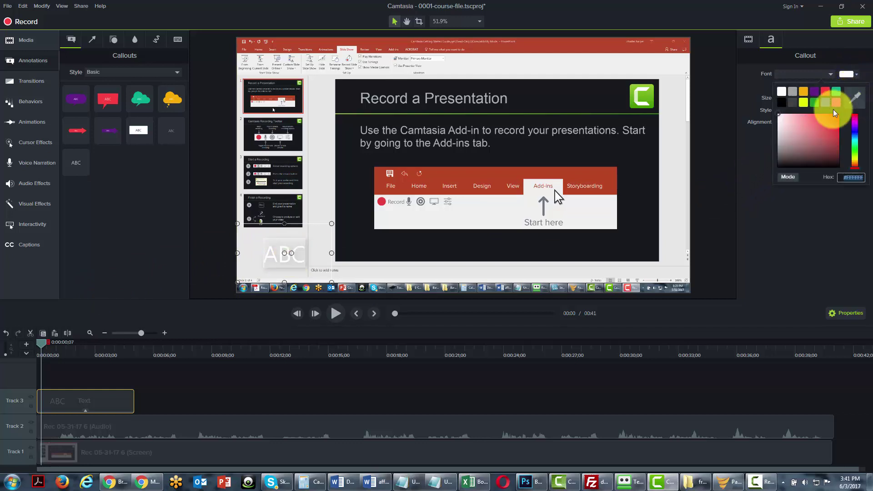
pyautogui.click(781, 105)
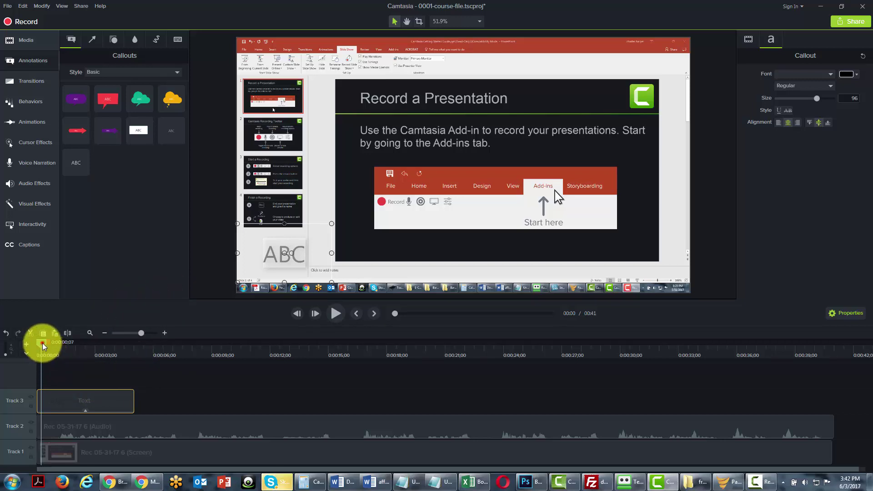
# - Move the text clip along its track to start at about 14 seconds and preview the video at about 15 seconds
pyautogui.moveTo(43, 343); pyautogui.dragTo(259, 349)
pyautogui.click(269, 350)
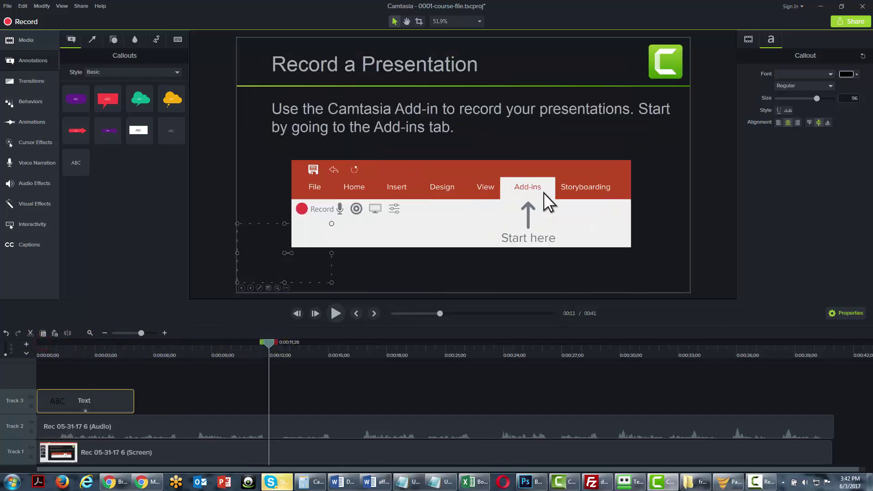
pyautogui.moveTo(99, 398); pyautogui.dragTo(357, 398)
pyautogui.moveTo(268, 346); pyautogui.dragTo(334, 349)
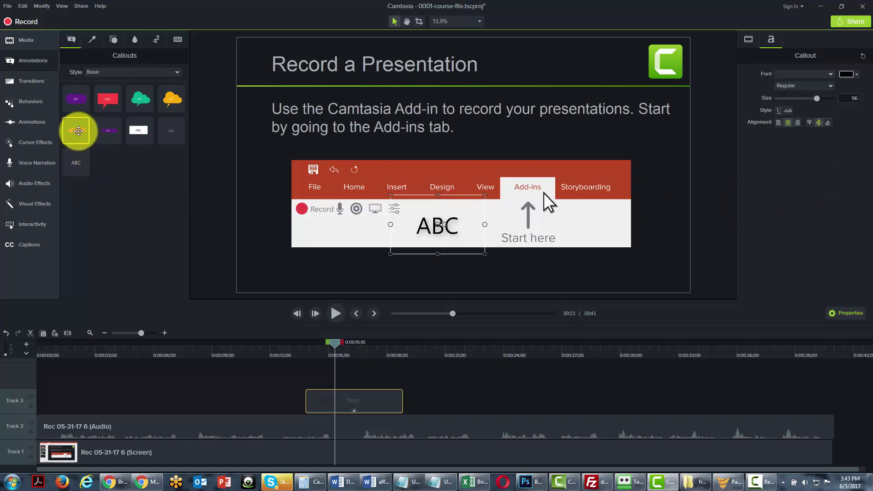
# - Add a red arrow callout and position it over the slide's ribbon picture, pointing at the ABC text
pyautogui.moveTo(78, 131); pyautogui.dragTo(232, 282)
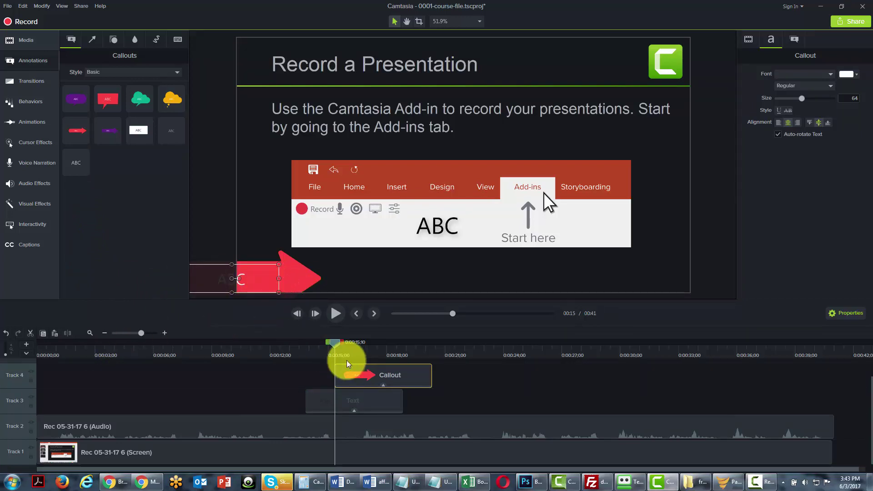
pyautogui.click(278, 256)
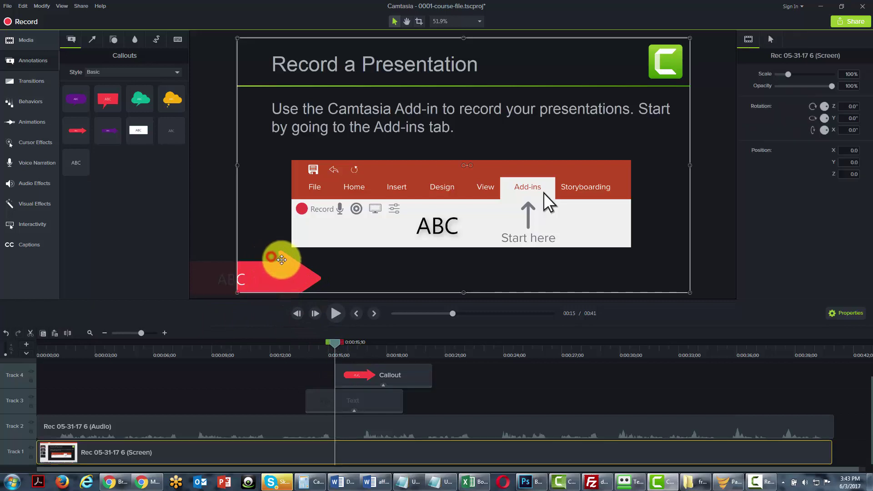
pyautogui.moveTo(282, 260); pyautogui.dragTo(317, 230)
# - Label the red arrow callout "arrow" and extend the start of its clip back to about 11 seconds
pyautogui.doubleClick(318, 234)
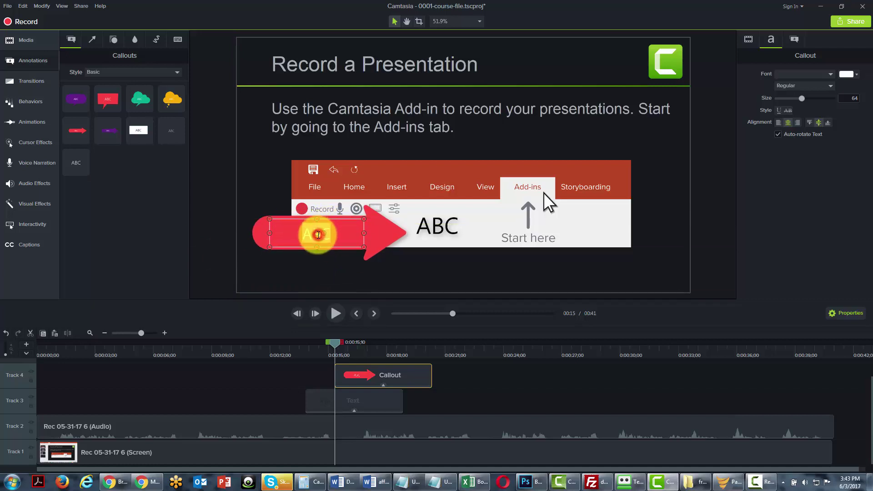
pyautogui.write('arrow')
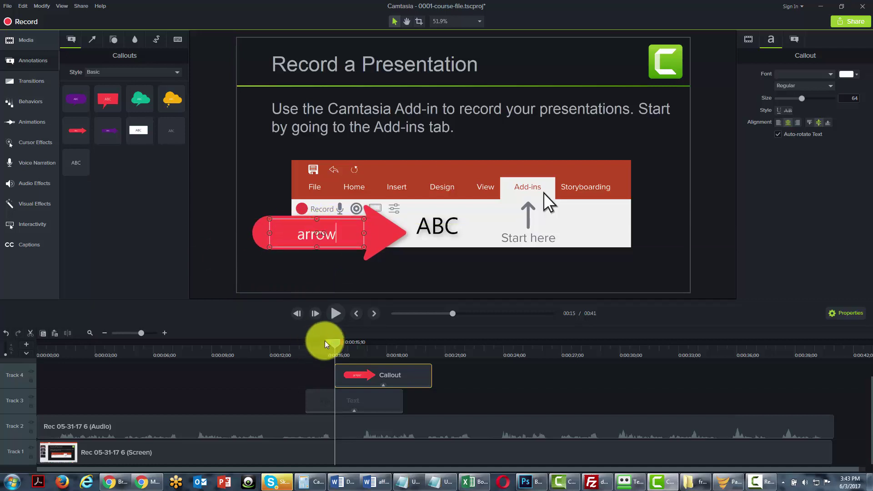
pyautogui.moveTo(334, 346); pyautogui.dragTo(264, 349)
pyautogui.moveTo(336, 374); pyautogui.dragTo(249, 371)
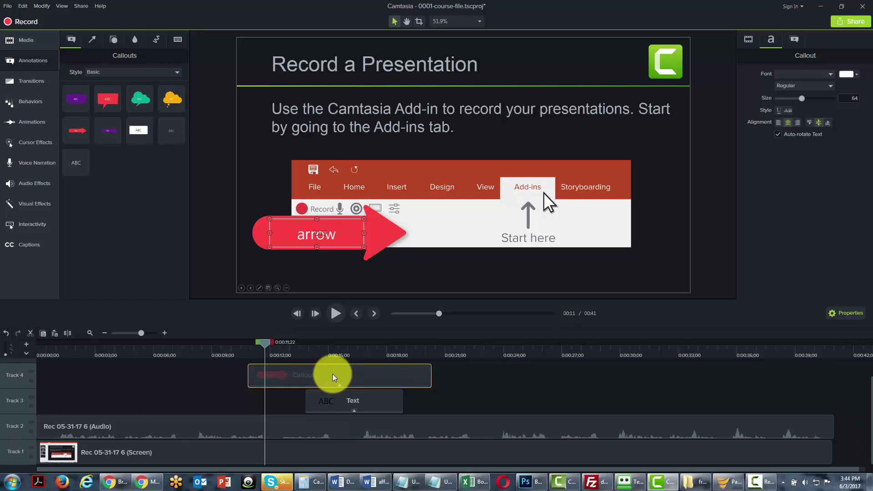
# - Add a green single-headed arrow line between the red callout and "Start here" and change its color to near-black
pyautogui.click(93, 41)
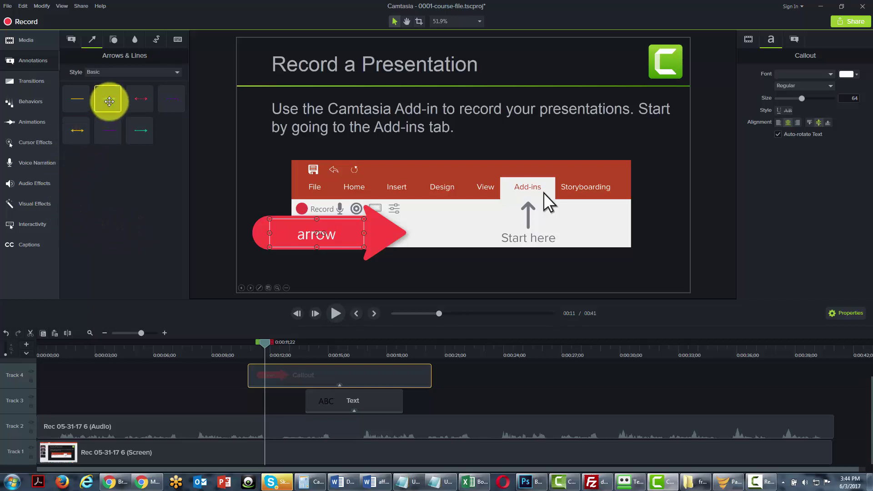
pyautogui.moveTo(110, 101); pyautogui.dragTo(459, 219)
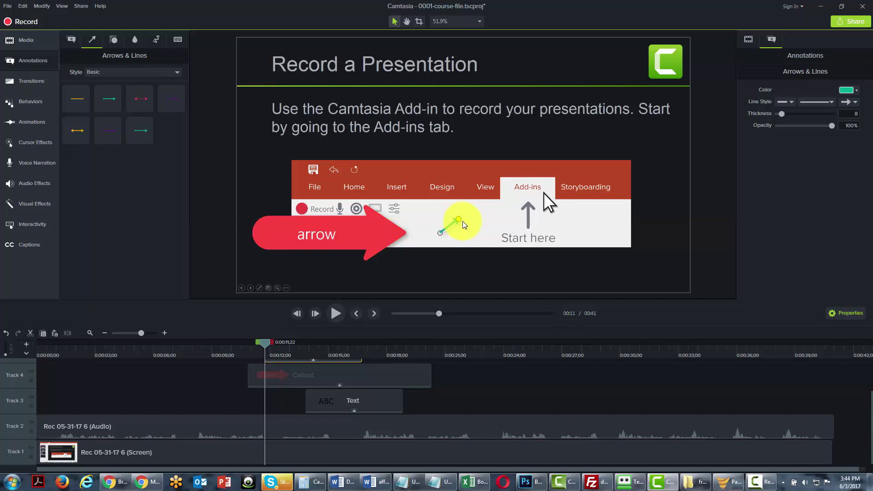
pyautogui.click(856, 96)
pyautogui.click(836, 107)
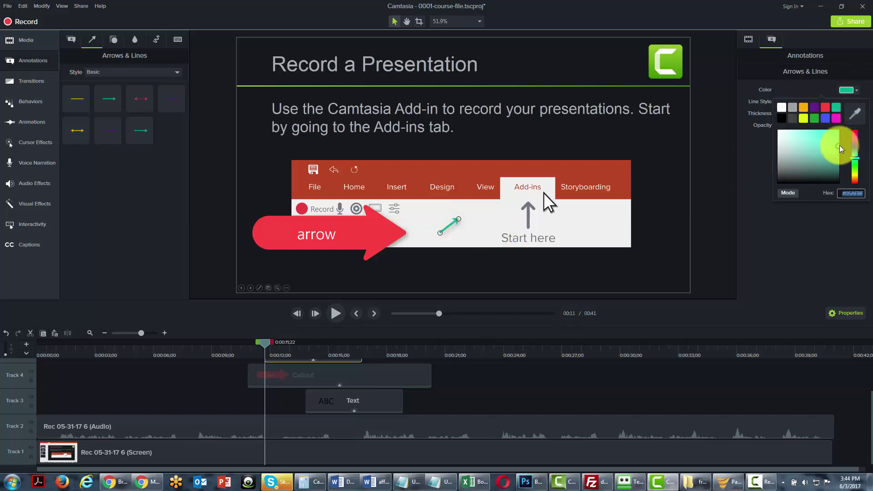
pyautogui.moveTo(840, 146); pyautogui.dragTo(840, 184)
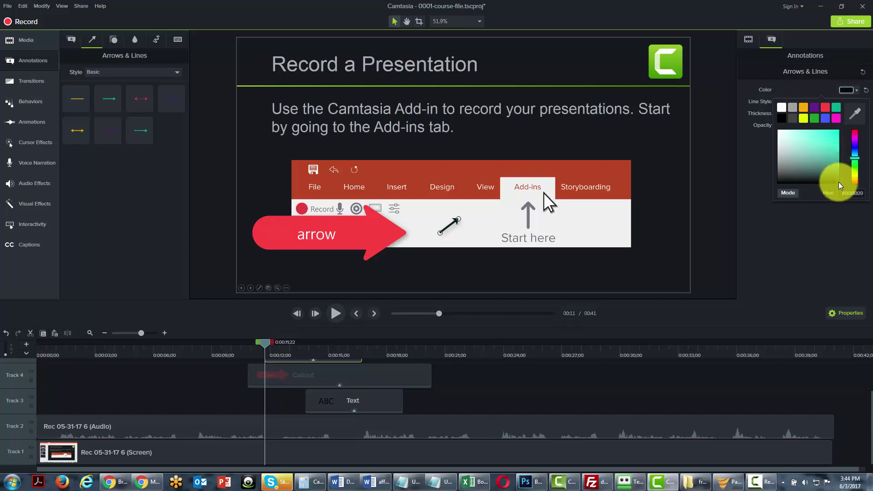
pyautogui.click(825, 231)
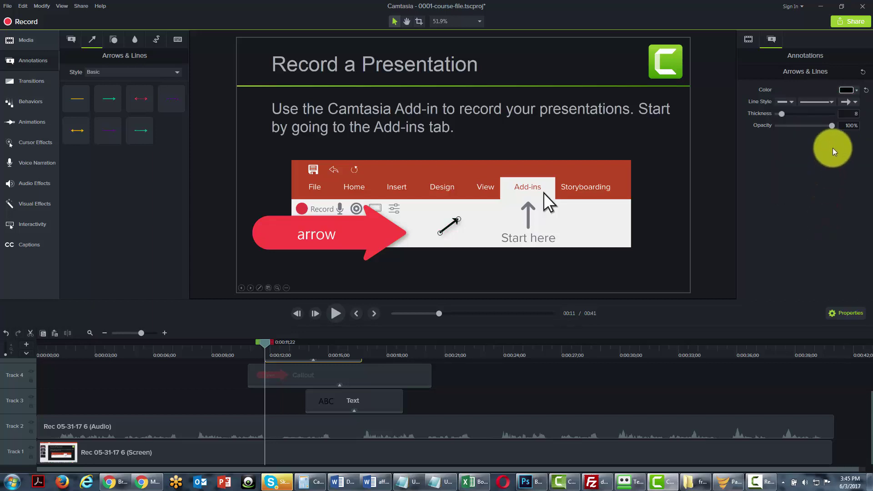
# - Increase the thickness of the small arrow line to 19
pyautogui.click(793, 102)
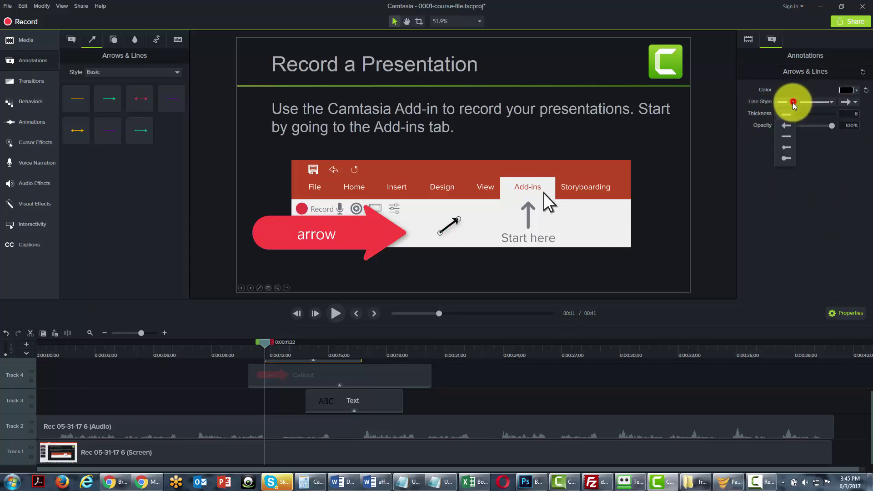
pyautogui.click(835, 112)
pyautogui.moveTo(781, 113)
pyautogui.mouseDown()
pyautogui.moveTo(808, 111)
pyautogui.moveTo(777, 115)
pyautogui.moveTo(787, 111)
pyautogui.mouseUp()
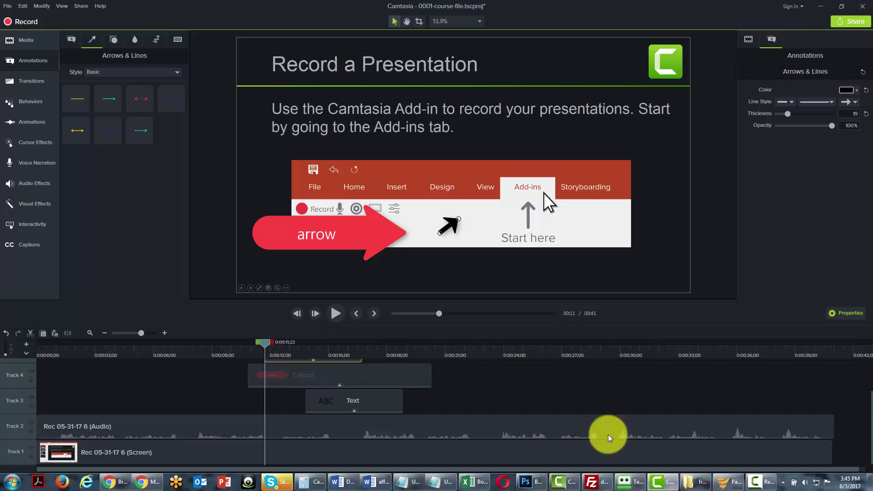
# - Rename the three annotation tracks after their contents, giving the text clip's track the name Text
pyautogui.moveTo(871, 457); pyautogui.dragTo(872, 432)
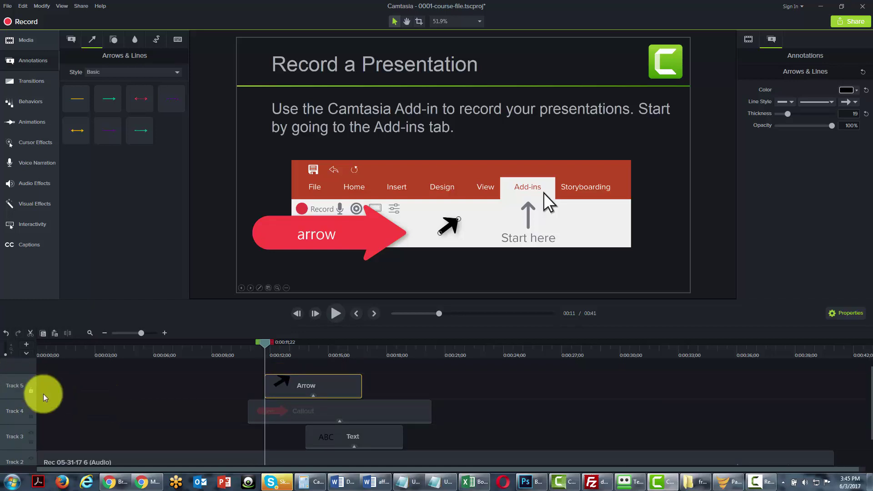
pyautogui.rightClick(15, 386)
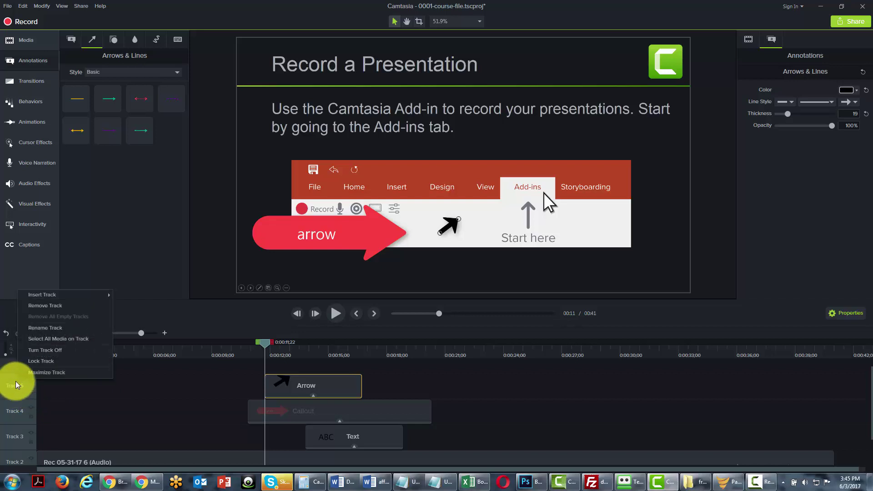
pyautogui.click(37, 329)
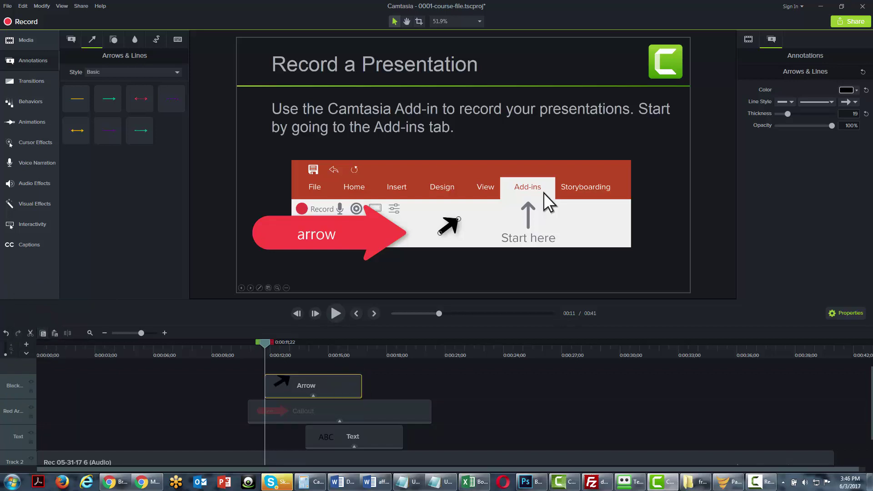
# - Look through the Bold, Urban and Abstract styles available for arrows and lines
pyautogui.click(178, 73)
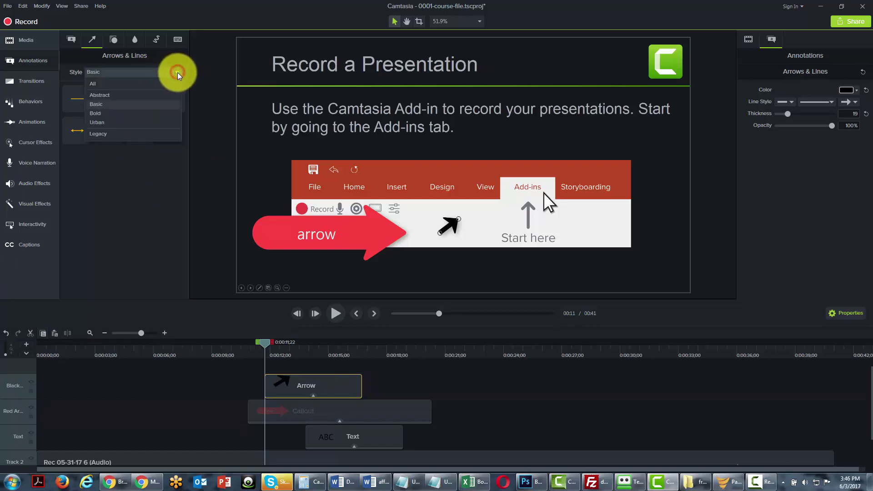
pyautogui.click(159, 117)
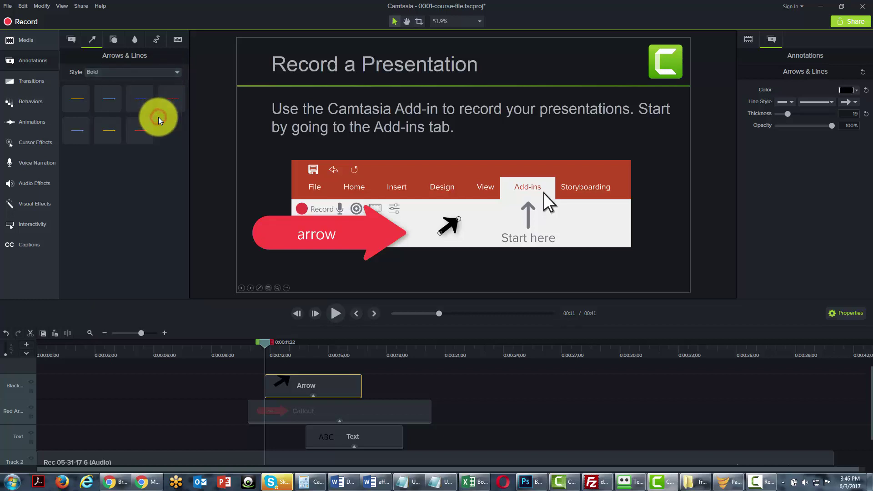
pyautogui.click(287, 392)
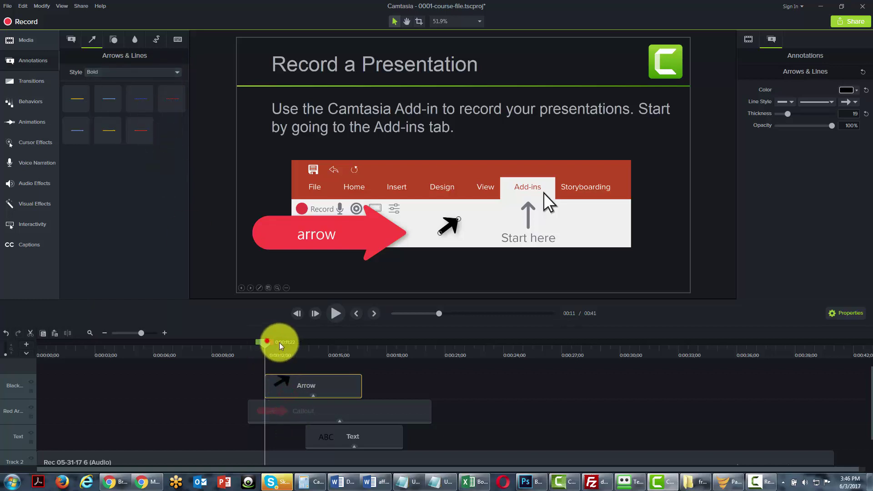
pyautogui.click(278, 344)
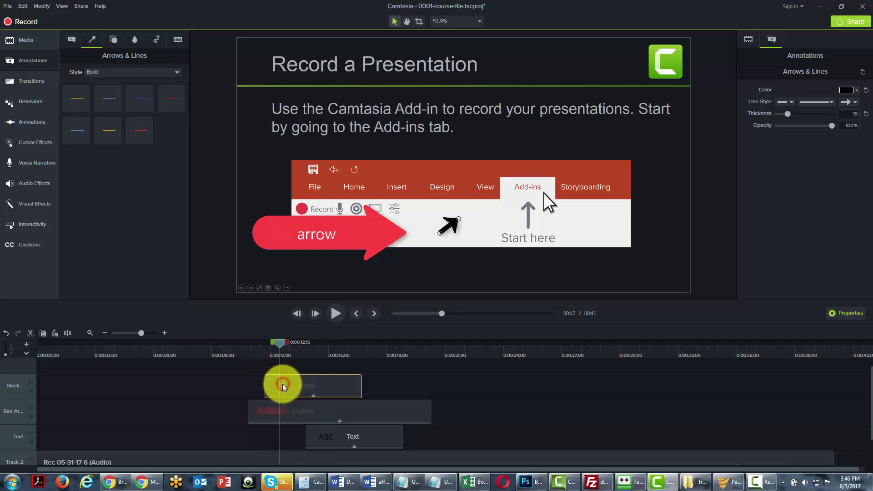
pyautogui.click(277, 345)
pyautogui.moveTo(277, 344); pyautogui.dragTo(276, 345)
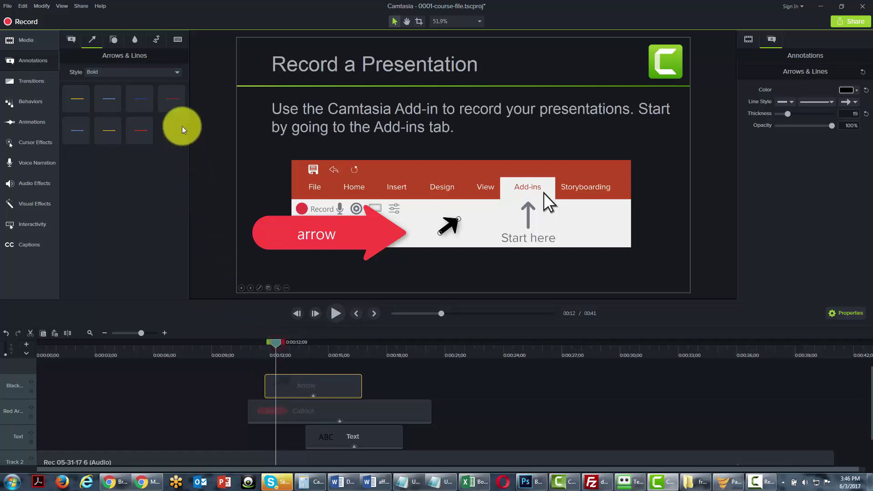
pyautogui.click(177, 72)
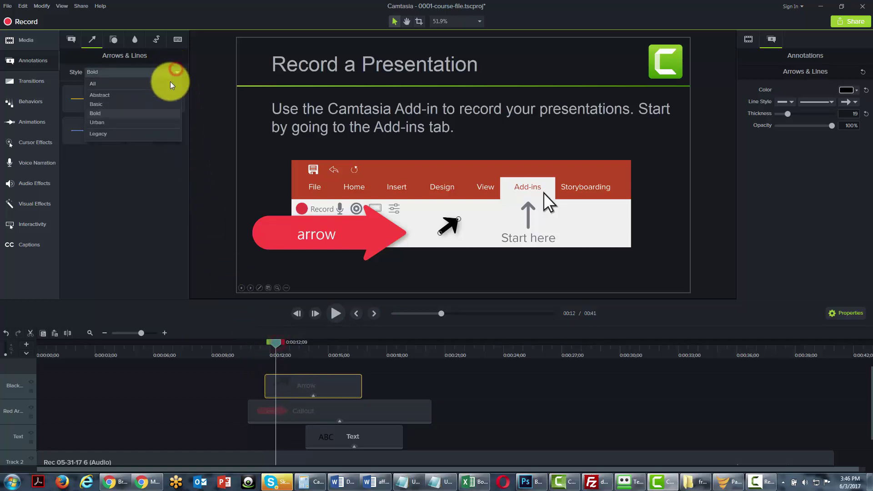
pyautogui.click(155, 122)
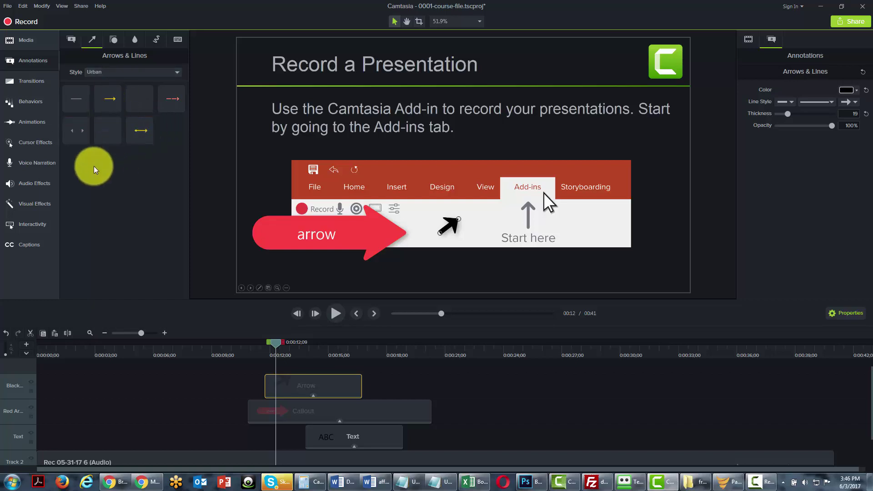
pyautogui.click(169, 74)
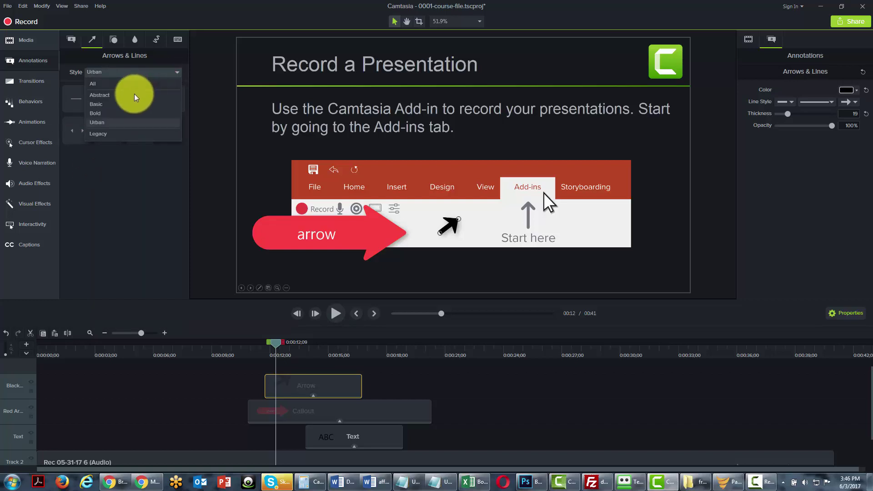
pyautogui.click(101, 89)
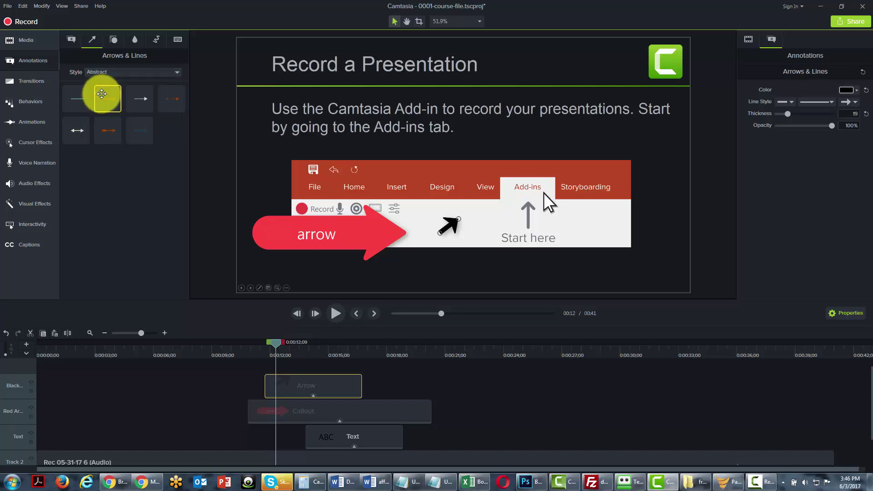
# - Add an orange octagon shape at about 23 seconds and size it to sit just below the end of "start your recording"
pyautogui.click(113, 40)
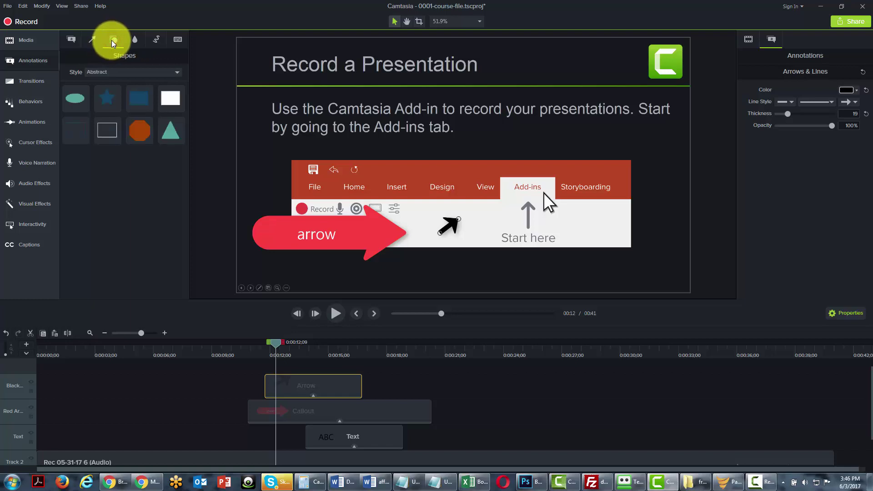
pyautogui.click(277, 343)
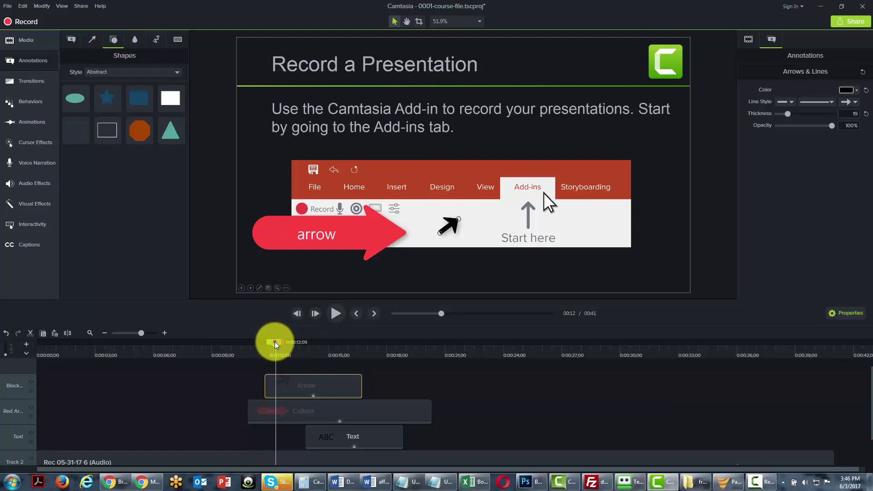
pyautogui.moveTo(307, 346); pyautogui.dragTo(491, 340)
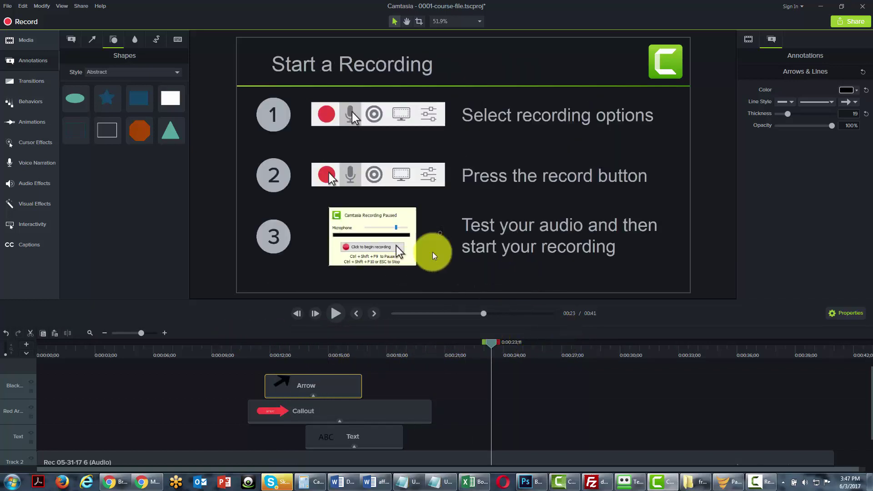
pyautogui.moveTo(491, 344); pyautogui.dragTo(492, 345)
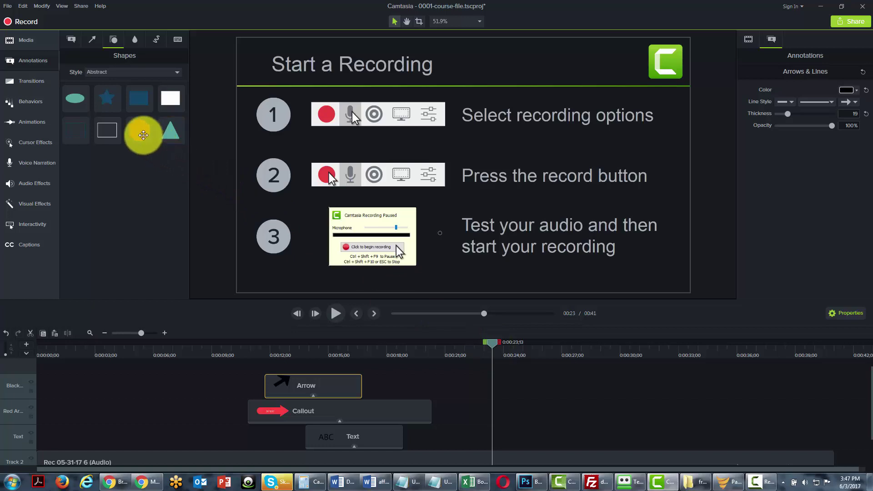
pyautogui.moveTo(133, 131); pyautogui.dragTo(492, 267)
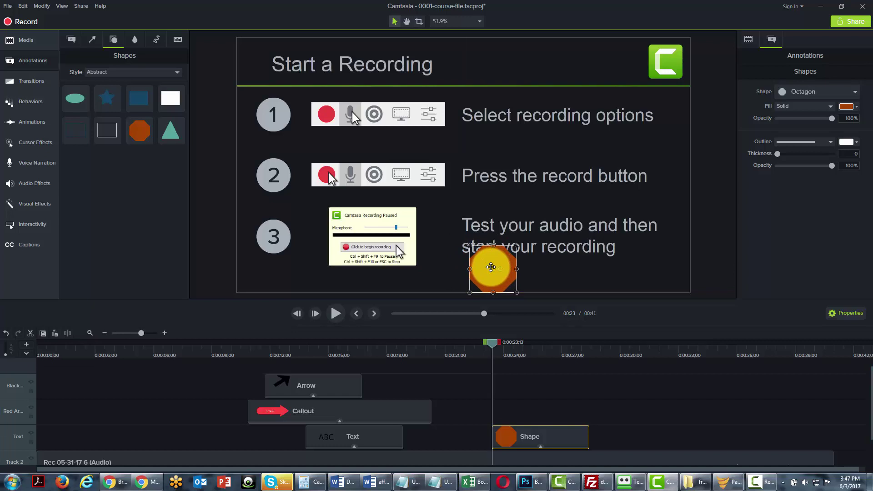
pyautogui.moveTo(519, 245); pyautogui.dragTo(643, 181)
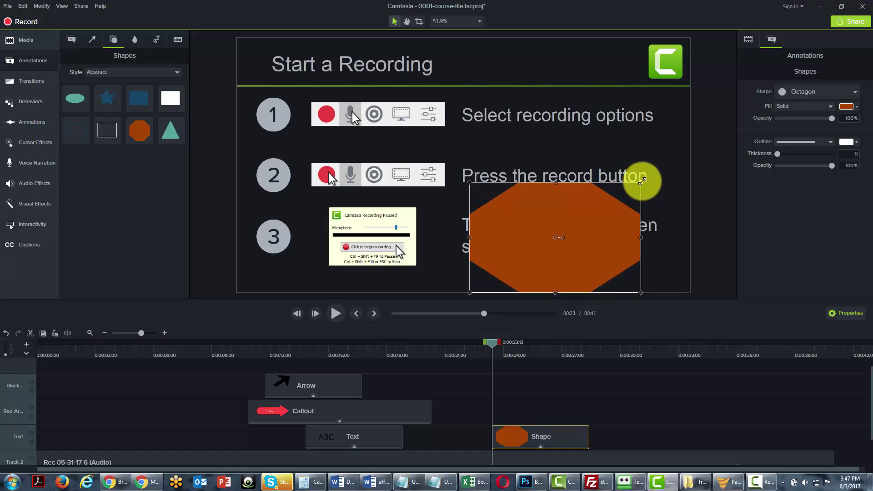
pyautogui.moveTo(643, 181); pyautogui.dragTo(674, 253)
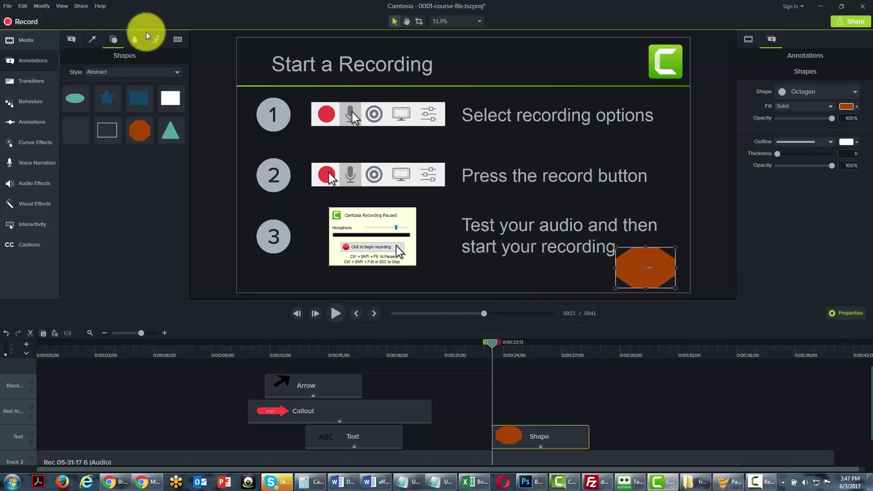
# - Blur the whole line "Select recording options" and extend the blur's clip to about 34 seconds on the timeline
pyautogui.click(136, 39)
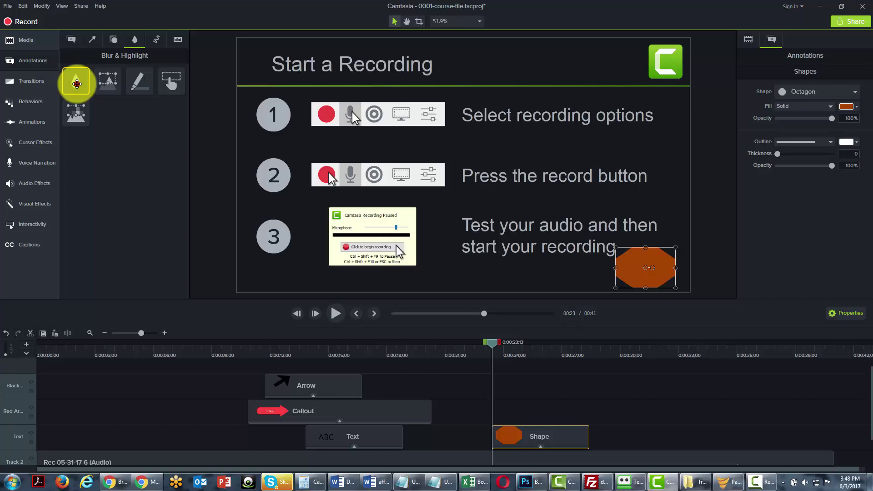
pyautogui.moveTo(76, 83); pyautogui.dragTo(511, 117)
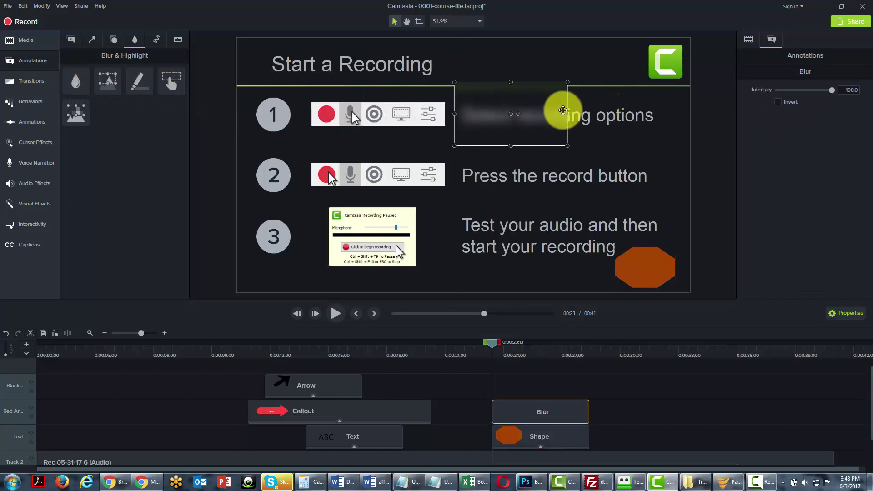
pyautogui.moveTo(570, 114); pyautogui.dragTo(669, 113)
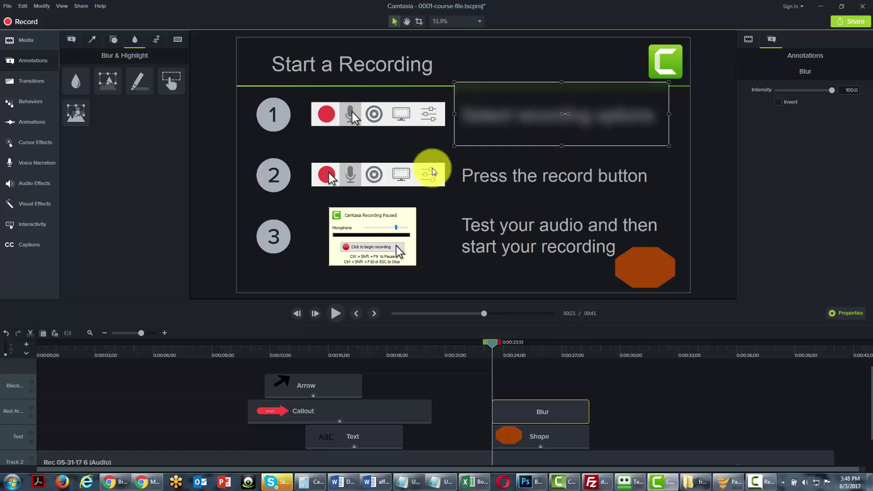
pyautogui.moveTo(589, 412); pyautogui.dragTo(707, 413)
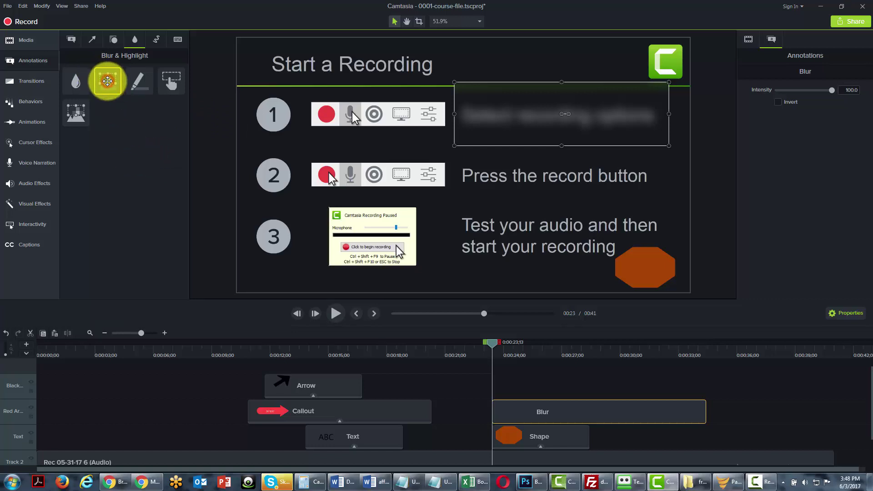
# - Try a spotlight over the line "Press the record button" and delete it again
pyautogui.moveTo(107, 81)
pyautogui.mouseDown()
pyautogui.moveTo(224, 131)
pyautogui.moveTo(419, 170)
pyautogui.moveTo(665, 178)
pyautogui.mouseUp()
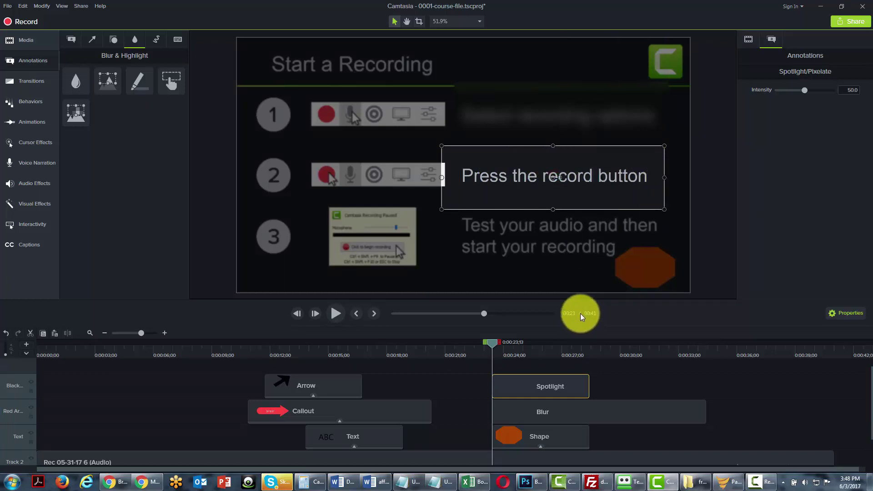
pyautogui.click(508, 388)
pyautogui.press('Delete')
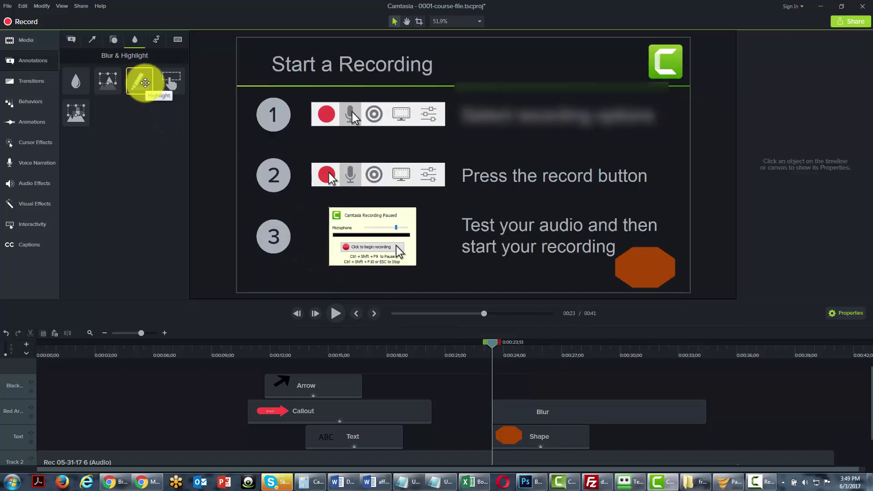
# - Try a highlight widened across the line "Press the record button" and delete it again
pyautogui.moveTo(145, 83)
pyautogui.mouseDown()
pyautogui.moveTo(185, 107)
pyautogui.moveTo(479, 193)
pyautogui.moveTo(514, 178)
pyautogui.mouseUp()
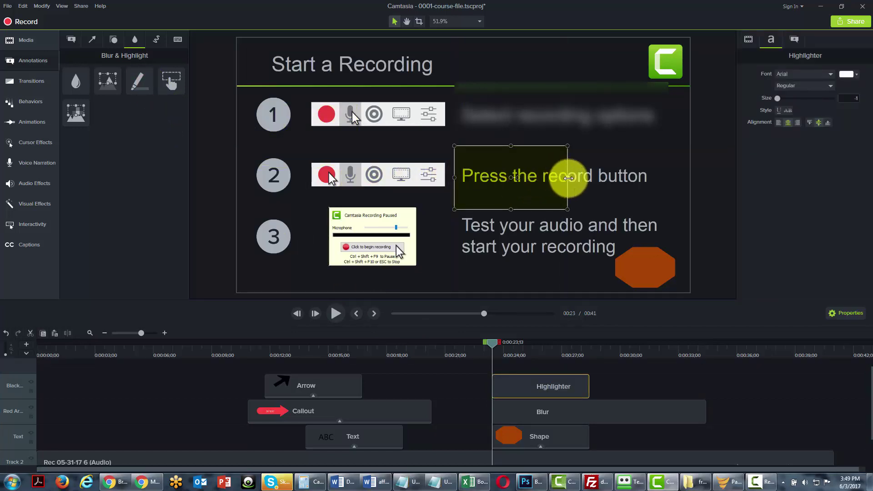
pyautogui.moveTo(569, 178); pyautogui.dragTo(651, 178)
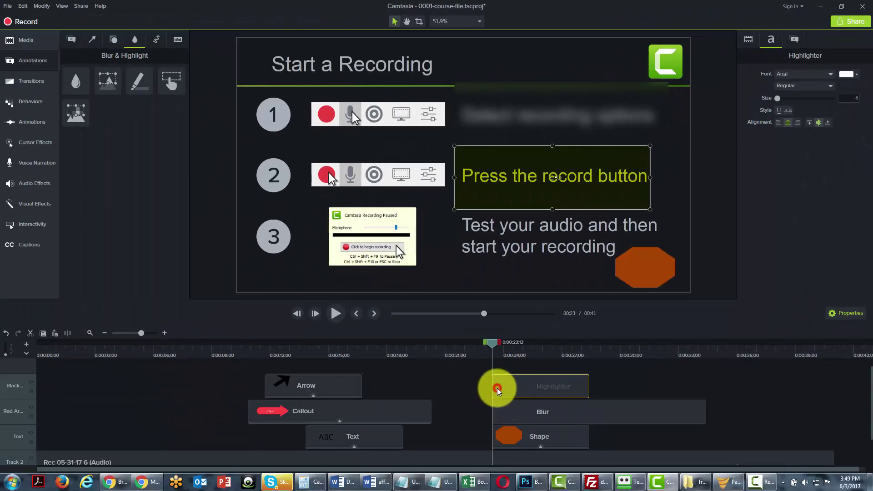
pyautogui.press('Delete')
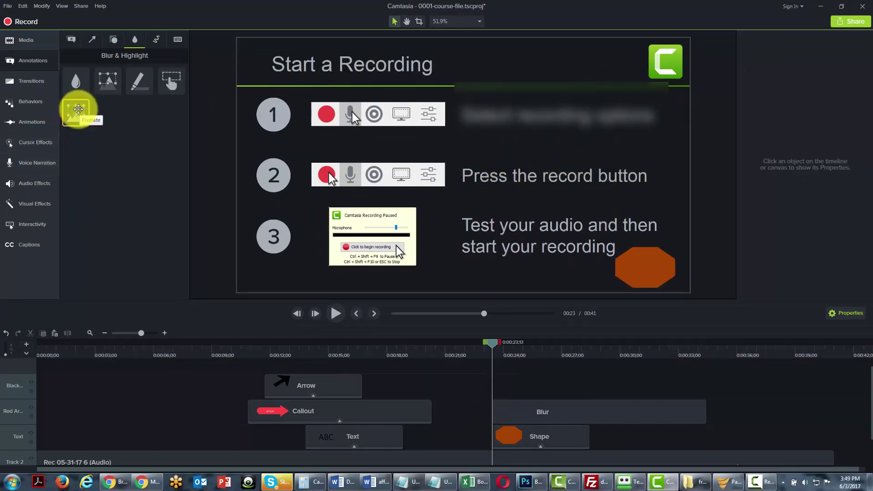
# - Pixelate the whole line "Press the record button" at intensity 76.7 and lengthen its clip slightly on the timeline
pyautogui.moveTo(79, 109); pyautogui.dragTo(512, 179)
pyautogui.moveTo(568, 178); pyautogui.dragTo(658, 177)
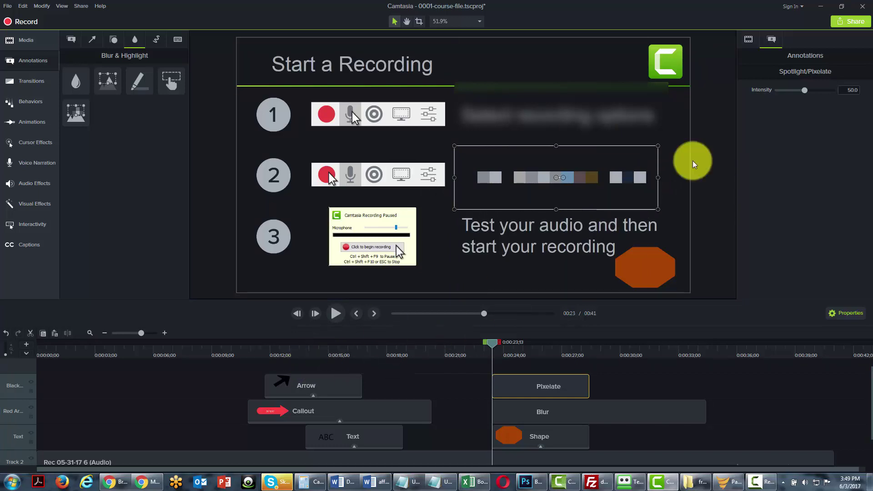
pyautogui.moveTo(805, 90)
pyautogui.mouseDown()
pyautogui.moveTo(793, 92)
pyautogui.moveTo(820, 91)
pyautogui.mouseUp()
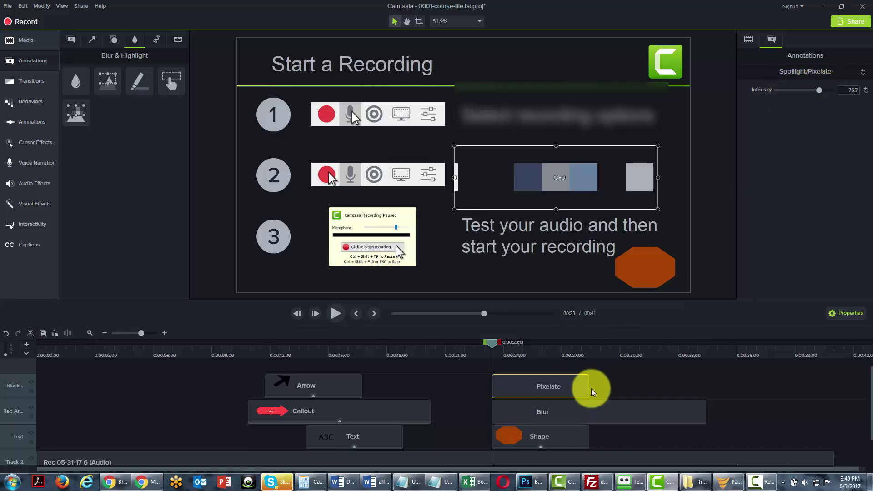
pyautogui.moveTo(589, 388)
pyautogui.mouseDown()
pyautogui.moveTo(673, 387)
pyautogui.moveTo(599, 392)
pyautogui.mouseUp()
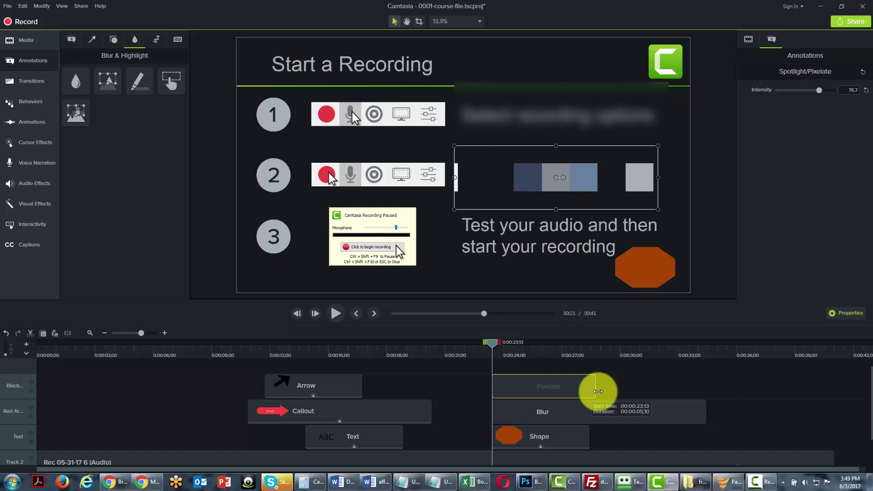
pyautogui.moveTo(598, 391); pyautogui.dragTo(598, 391)
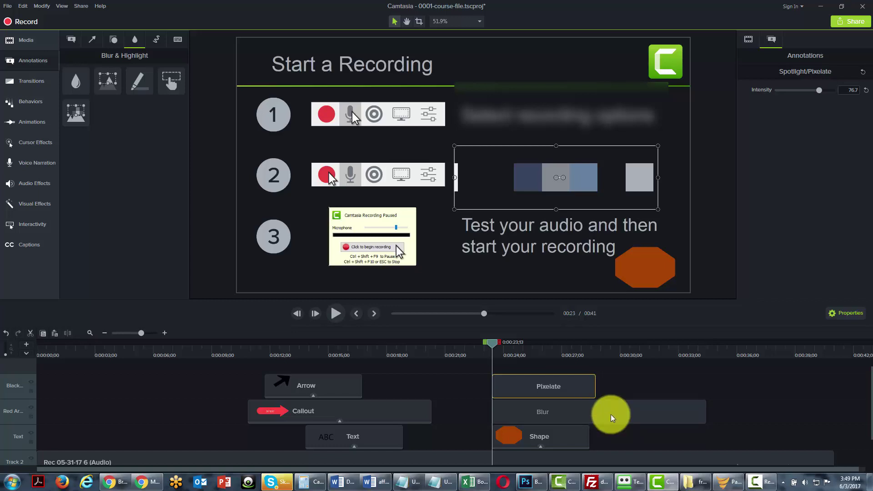
# - Move the playhead to about 31 seconds and shorten the blur clip to end together with the pixelate clip
pyautogui.click(156, 41)
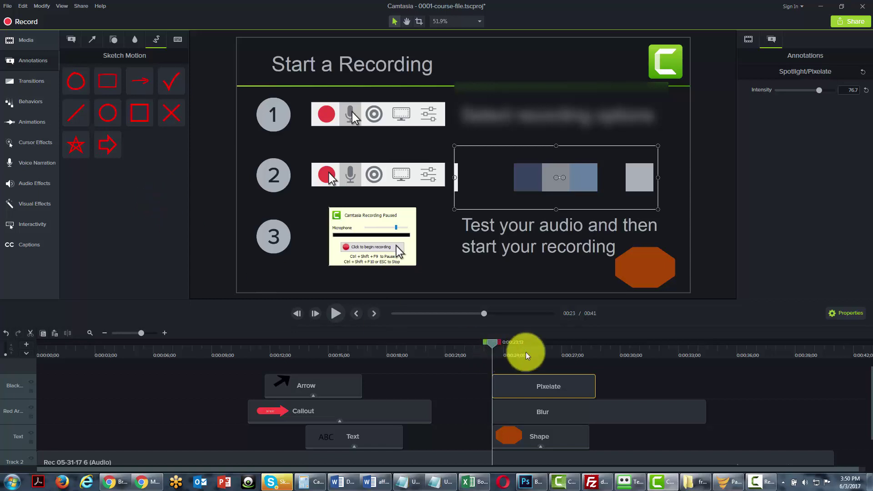
pyautogui.moveTo(493, 345); pyautogui.dragTo(647, 343)
pyautogui.click(590, 416)
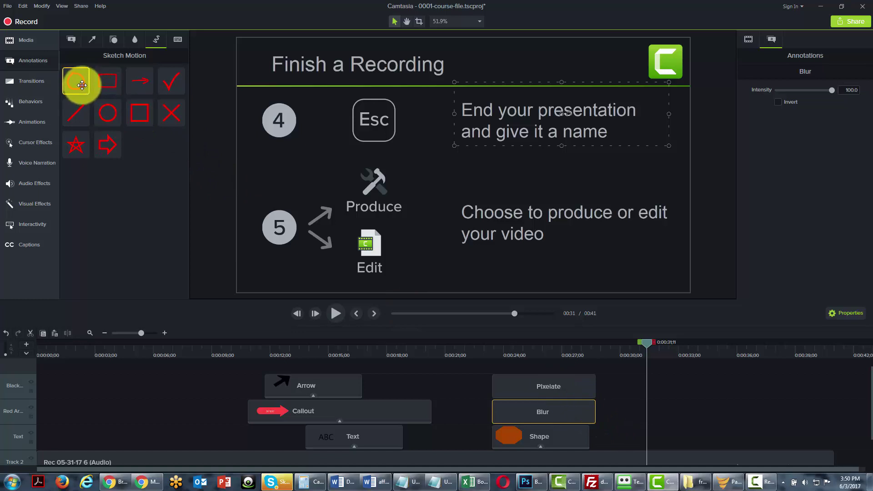
# - Add a red sketch motion oval and resize it to enclose the text "Choose to produce or edit your video"
pyautogui.moveTo(82, 85)
pyautogui.mouseDown()
pyautogui.moveTo(214, 107)
pyautogui.moveTo(403, 185)
pyautogui.moveTo(495, 202)
pyautogui.moveTo(505, 214)
pyautogui.mouseUp()
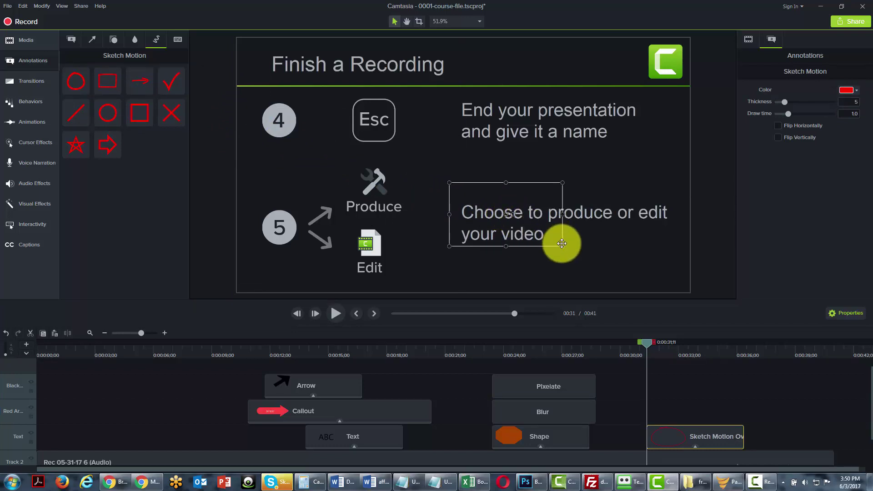
pyautogui.moveTo(562, 247); pyautogui.dragTo(676, 267)
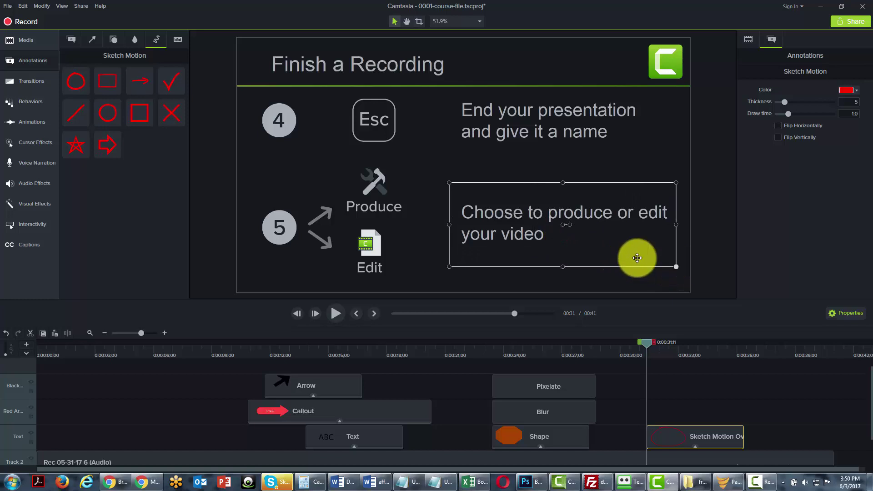
pyautogui.moveTo(645, 340); pyautogui.dragTo(663, 343)
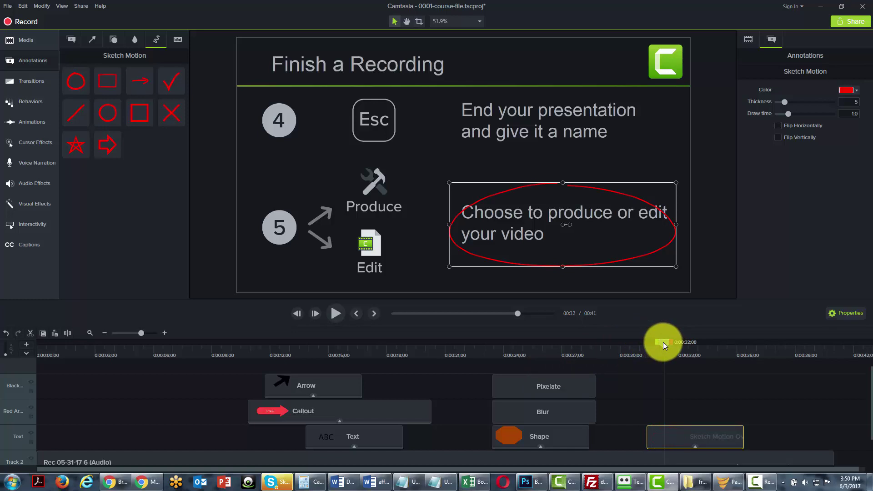
pyautogui.moveTo(664, 342); pyautogui.dragTo(663, 342)
pyautogui.moveTo(450, 228)
pyautogui.mouseDown()
pyautogui.moveTo(446, 220)
pyautogui.moveTo(429, 224)
pyautogui.mouseUp()
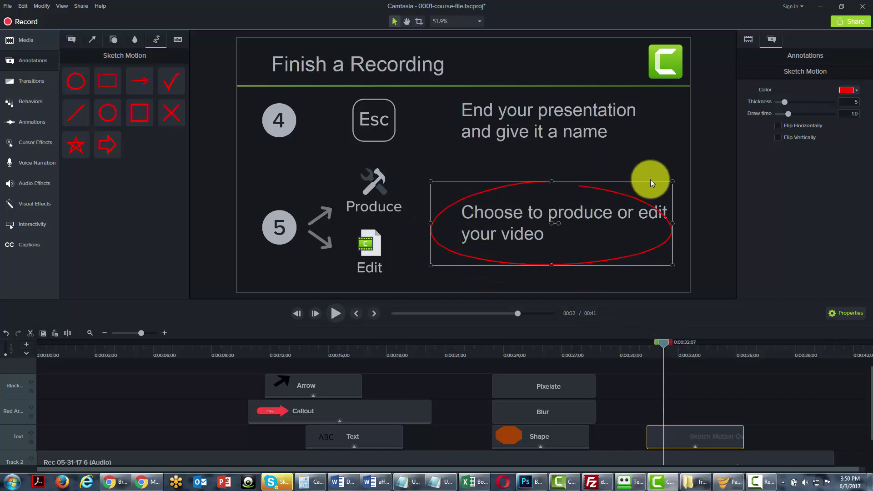
pyautogui.moveTo(672, 223); pyautogui.dragTo(695, 223)
pyautogui.moveTo(560, 182); pyautogui.dragTo(560, 172)
pyautogui.moveTo(563, 265); pyautogui.dragTo(563, 272)
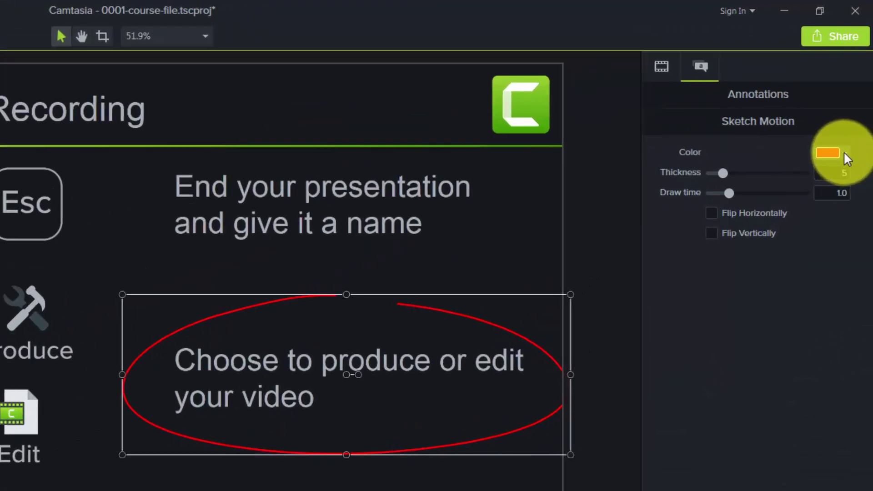
# - Recolor the sketch motion oval bright red, with a thickness of 11 and a draw time of 2.4
pyautogui.click(857, 89)
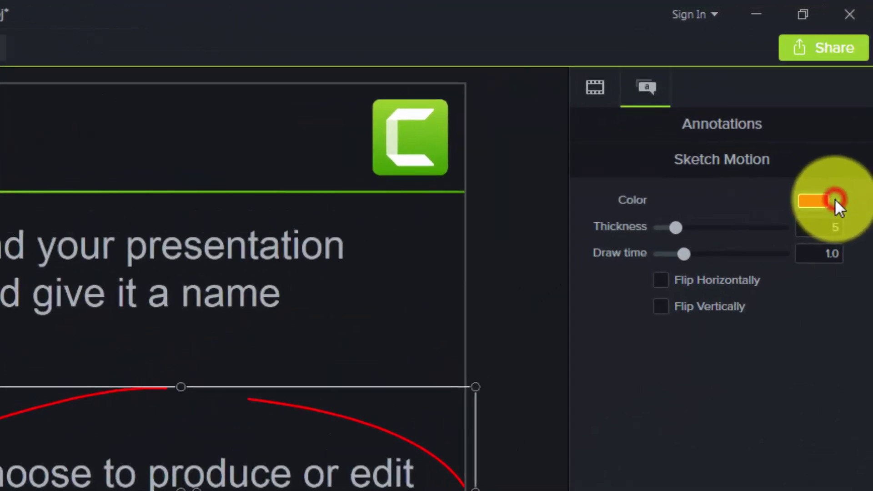
pyautogui.click(793, 288)
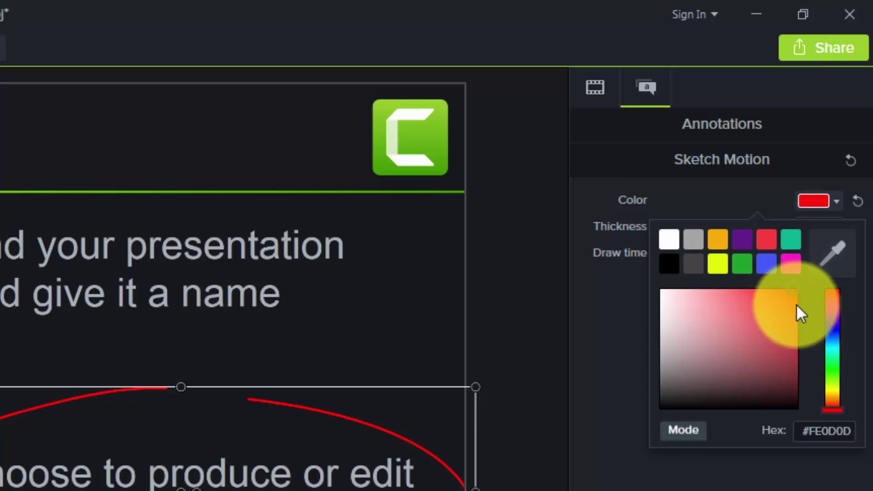
pyautogui.click(621, 231)
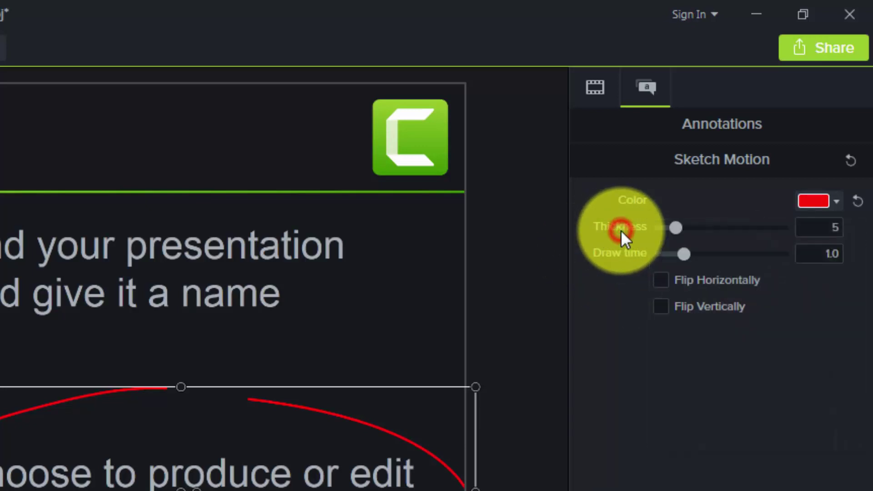
pyautogui.moveTo(677, 227); pyautogui.dragTo(744, 203)
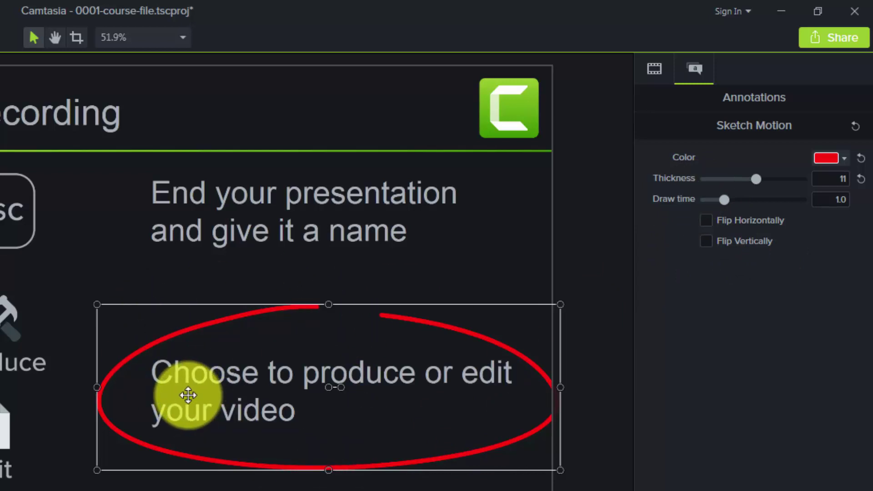
pyautogui.moveTo(727, 197); pyautogui.dragTo(754, 202)
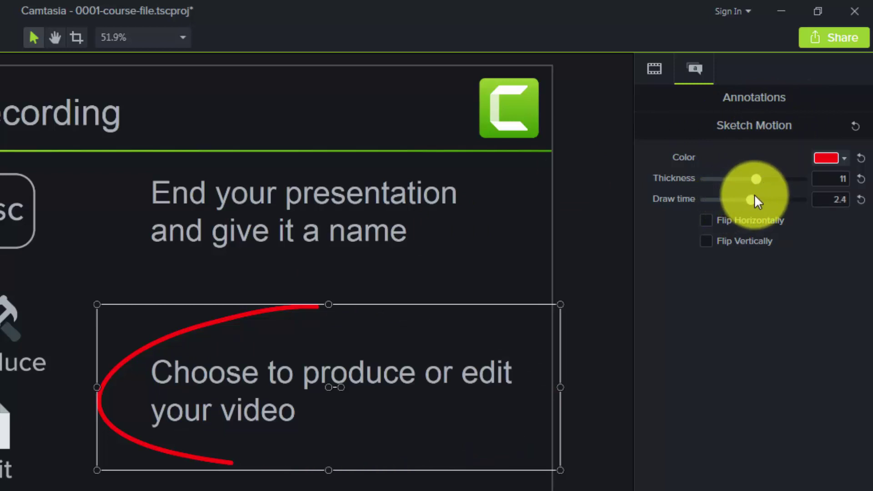
# - Try flipping the sketch motion oval horizontally and vertically, reverting each flip
pyautogui.click(708, 221)
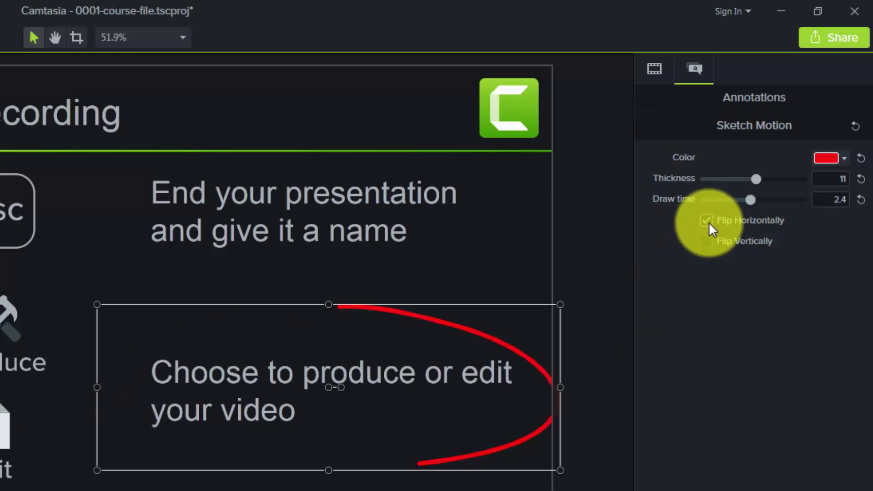
pyautogui.click(708, 221)
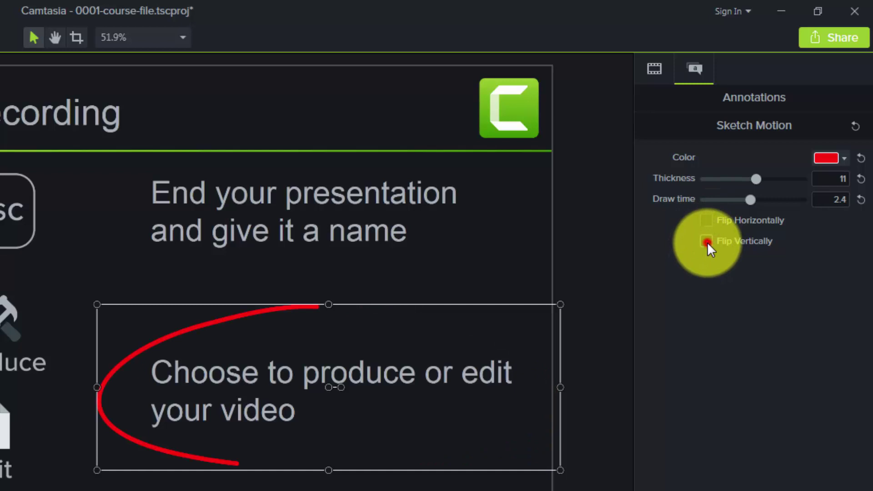
pyautogui.click(708, 242)
pyautogui.click(708, 242)
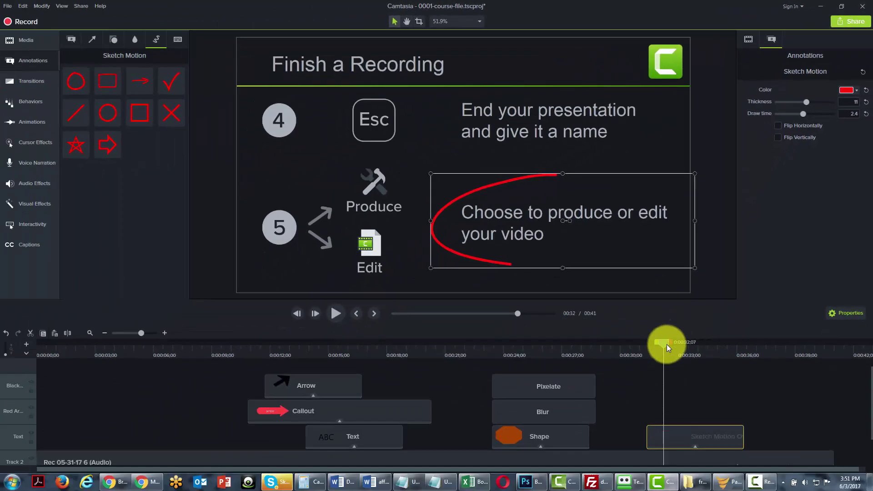
# - Preview the sketch motion oval's drawing animation from about 31 seconds and slightly extend the end of its clip
pyautogui.moveTo(667, 345); pyautogui.dragTo(651, 345)
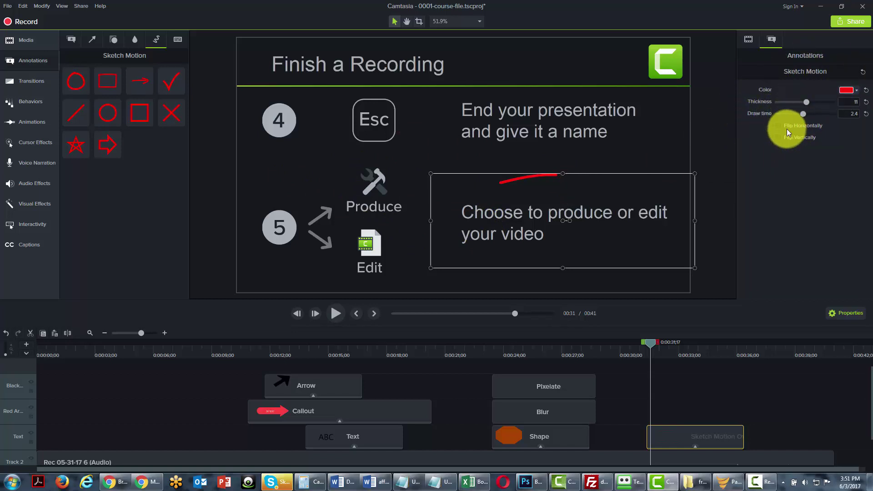
pyautogui.click(670, 338)
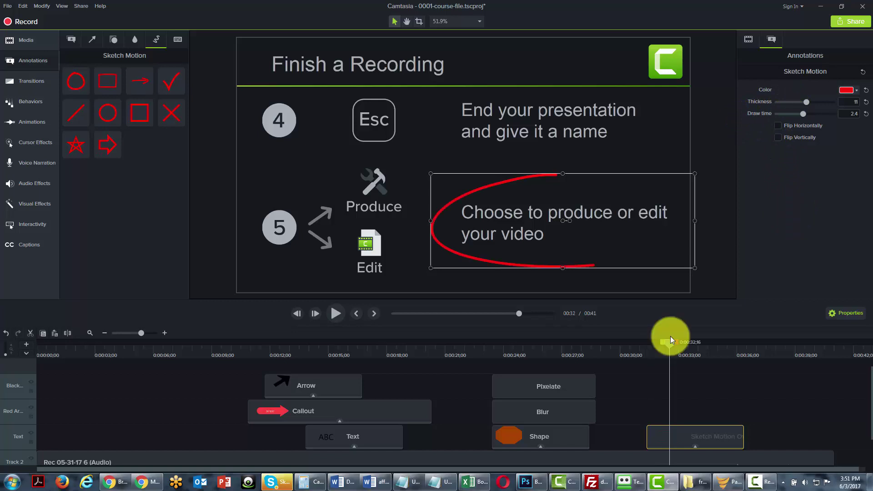
pyautogui.moveTo(670, 345); pyautogui.dragTo(642, 349)
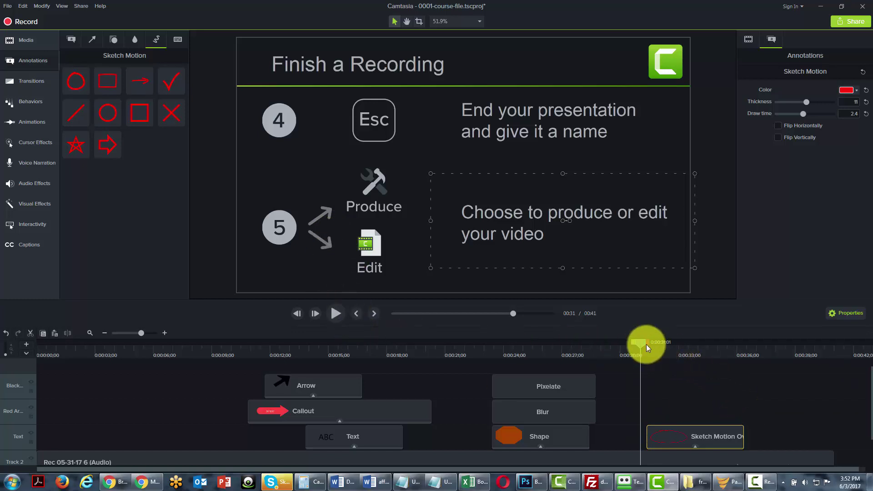
pyautogui.click(644, 341)
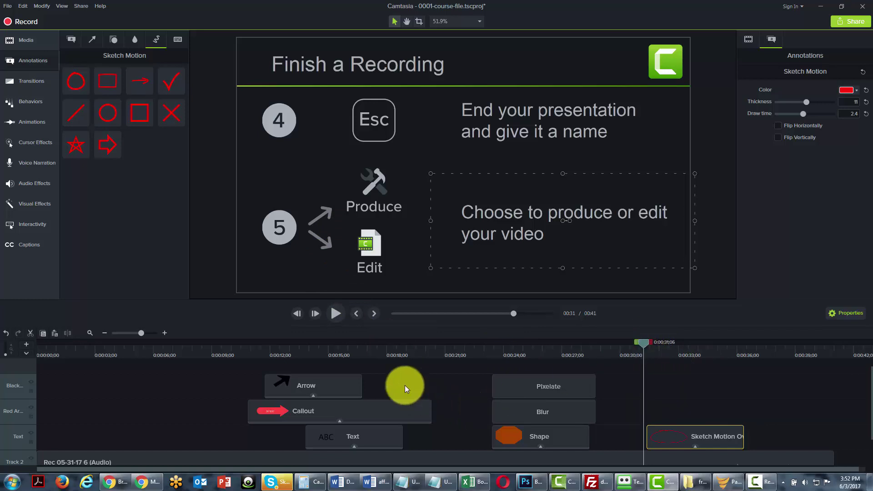
pyautogui.click(336, 313)
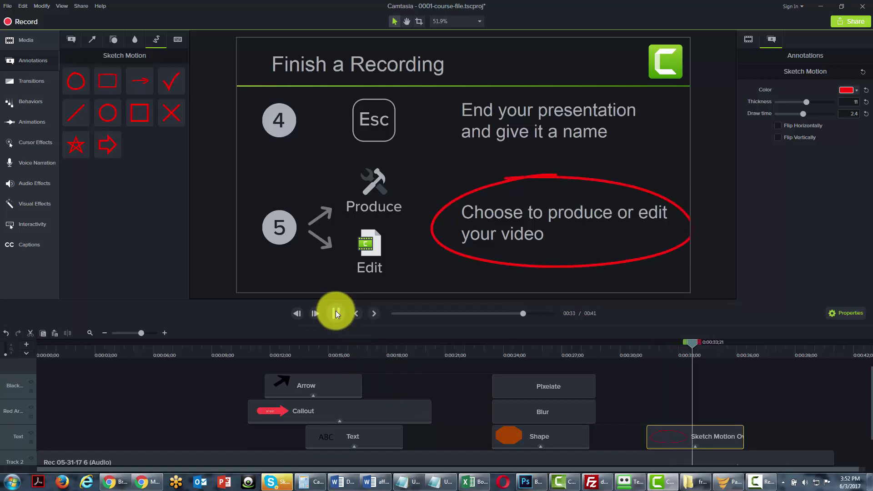
pyautogui.click(335, 312)
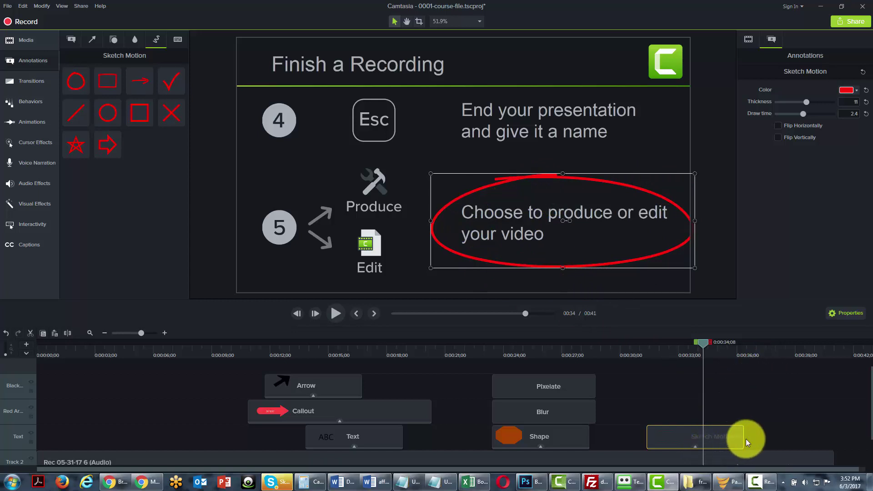
pyautogui.moveTo(743, 439); pyautogui.dragTo(749, 440)
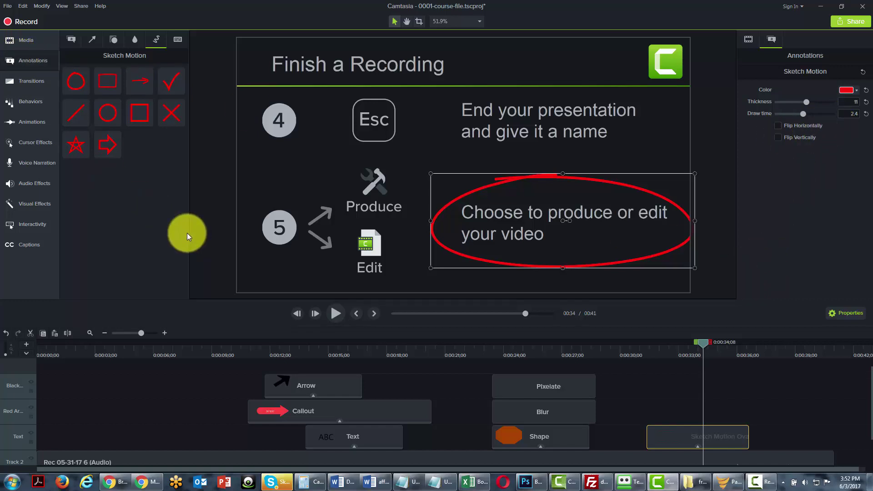
# - Add a Ctrl+A keystroke callout at about 4 seconds below the slide thumbnails and shorten its clip to about 3 seconds
pyautogui.click(179, 39)
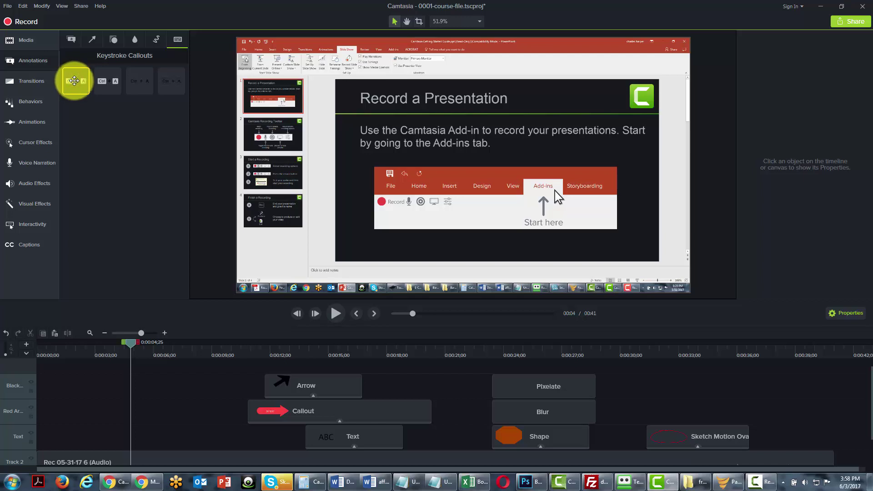
pyautogui.moveTo(74, 81)
pyautogui.mouseDown()
pyautogui.moveTo(131, 171)
pyautogui.moveTo(286, 248)
pyautogui.mouseUp()
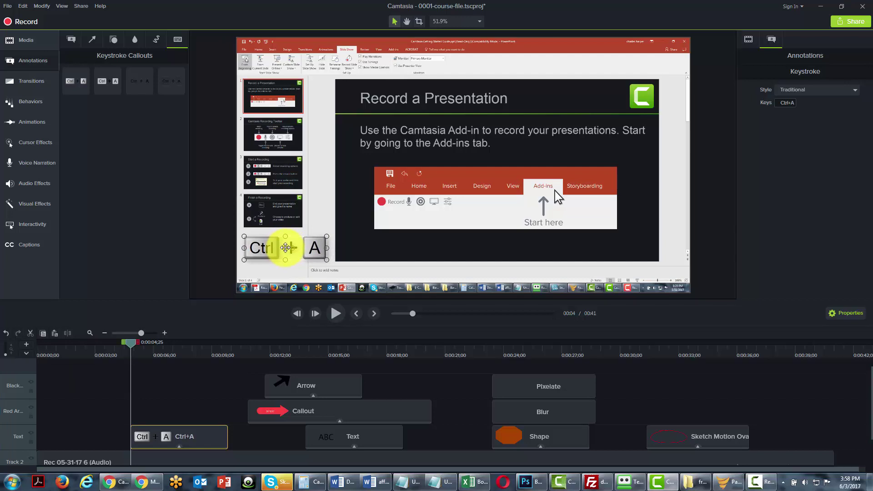
pyautogui.click(133, 341)
pyautogui.moveTo(136, 342)
pyautogui.mouseDown()
pyautogui.moveTo(193, 342)
pyautogui.moveTo(133, 356)
pyautogui.mouseUp()
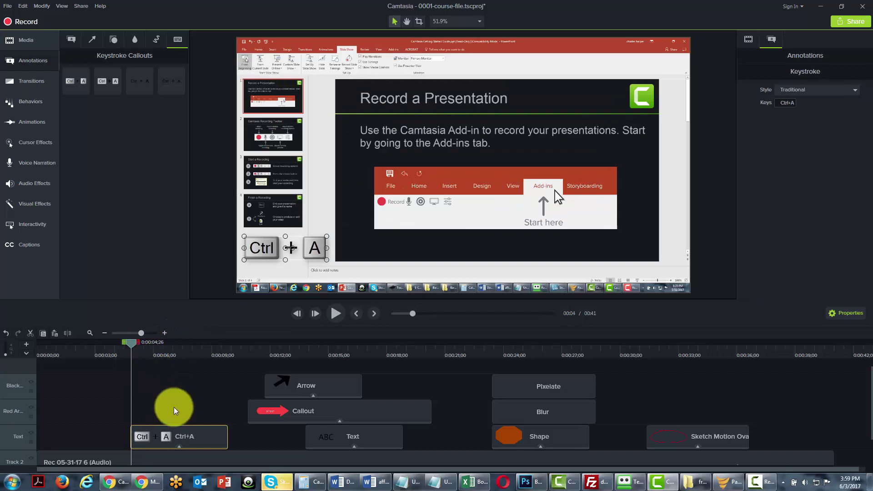
pyautogui.moveTo(227, 433); pyautogui.dragTo(192, 432)
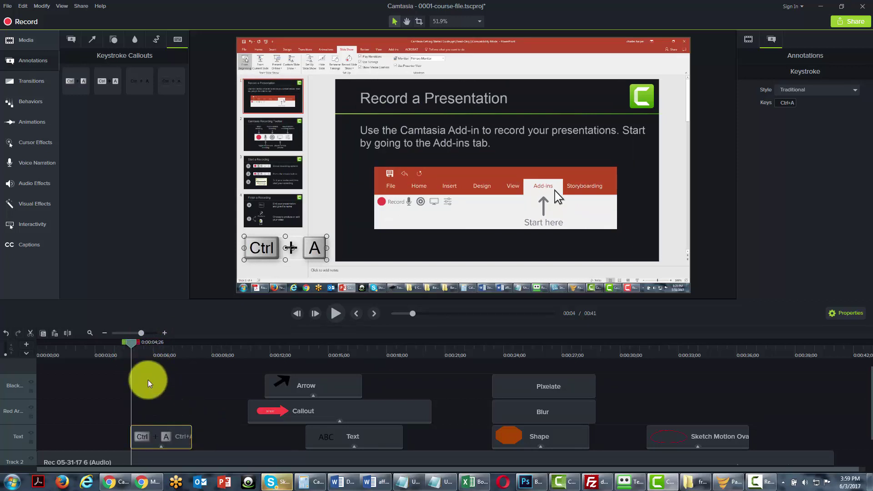
pyautogui.click(129, 344)
pyautogui.moveTo(129, 346)
pyautogui.mouseDown()
pyautogui.moveTo(175, 344)
pyautogui.moveTo(129, 347)
pyautogui.mouseUp()
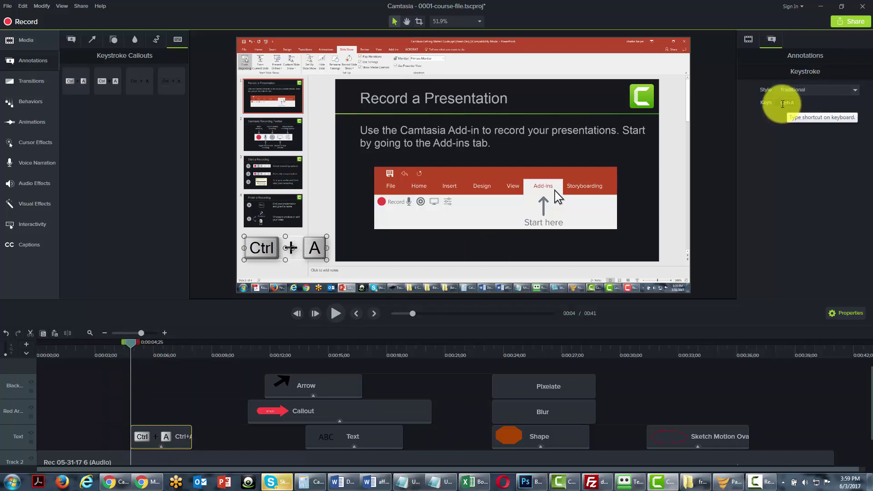
# - Try clearing the keystroke callout's keys, and trim the end of its clip to about 2.6 seconds long
pyautogui.click(783, 103)
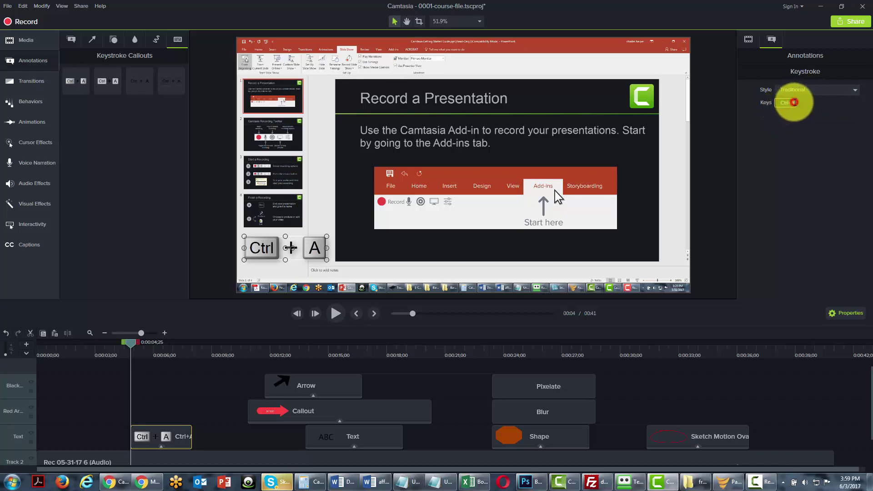
pyautogui.press('BackSpace')
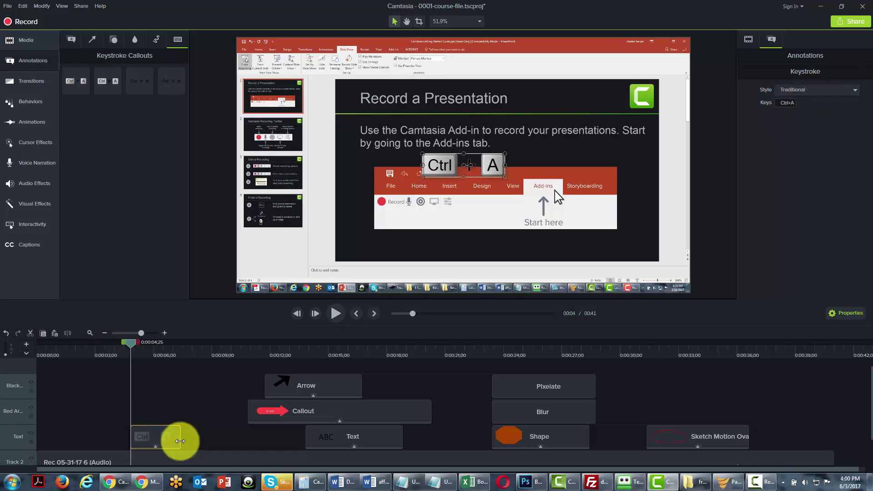
pyautogui.moveTo(191, 439); pyautogui.dragTo(181, 439)
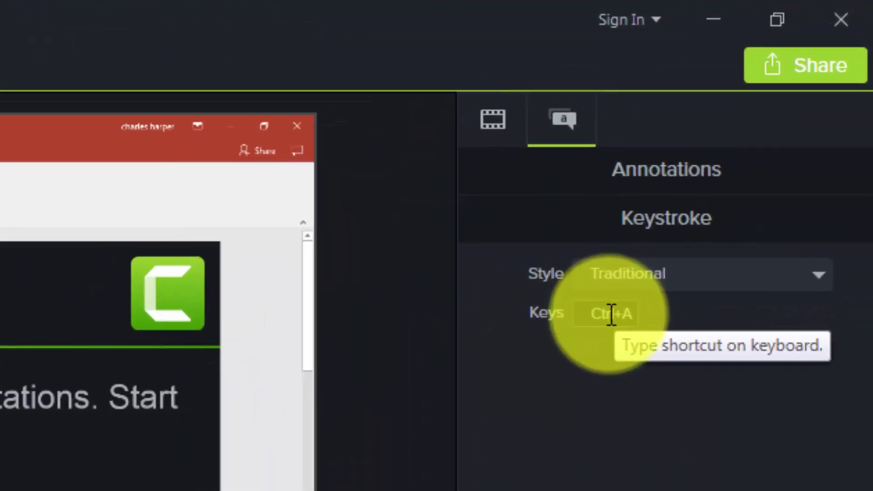
# - Set the keystroke callout's keys to Ctrl+S and move the callout from the slide's center to below the slide thumbnails
pyautogui.click(609, 315)
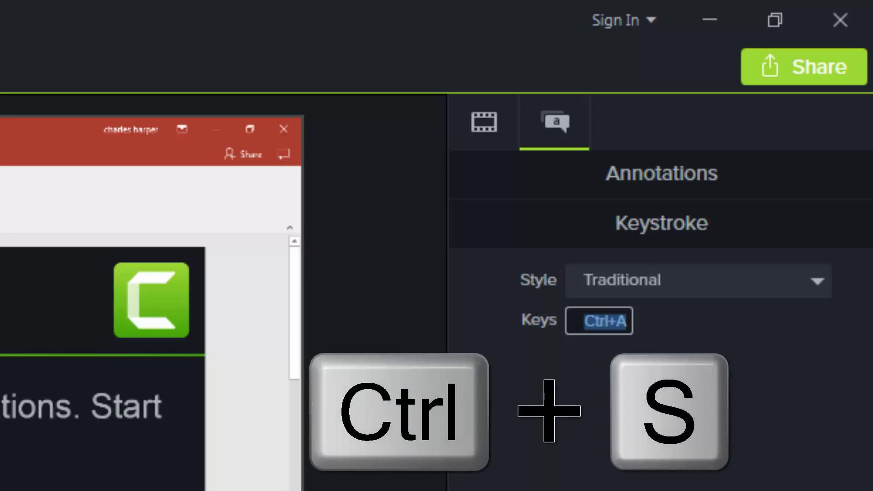
pyautogui.hotkey('ctrl', 's')
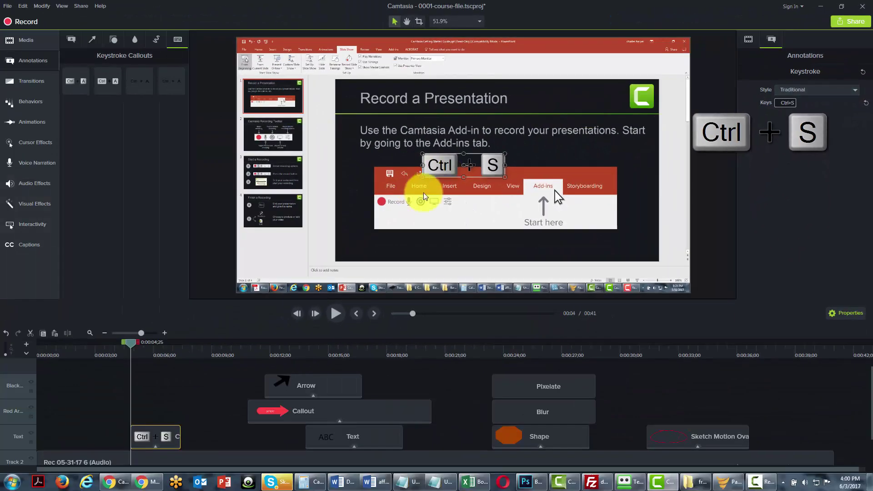
pyautogui.moveTo(458, 162); pyautogui.dragTo(275, 257)
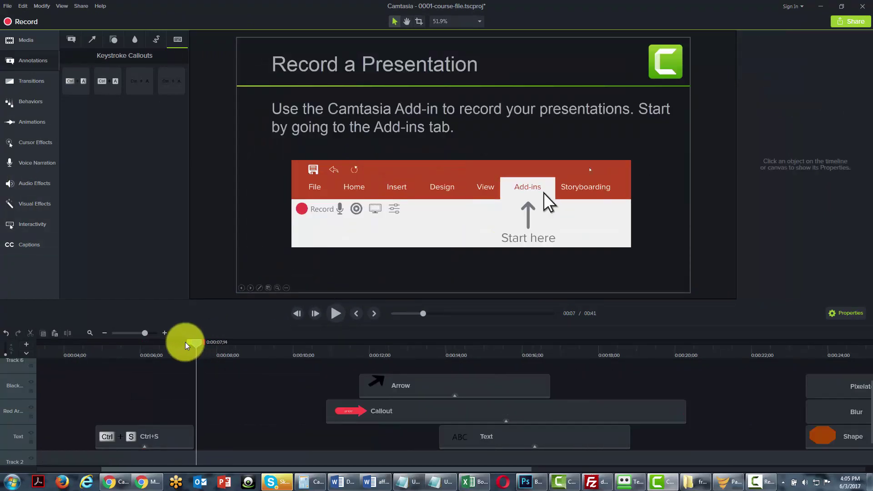
# - Add a second Ctrl+A keystroke callout around 8 seconds and fit its clip between the Ctrl+S clip's end and the red arrow callout's start
pyautogui.moveTo(184, 342); pyautogui.dragTo(222, 340)
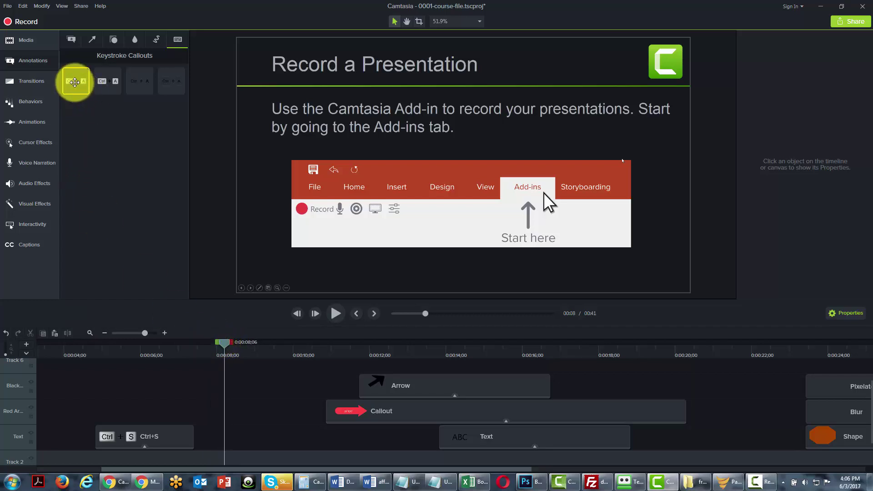
pyautogui.moveTo(75, 82); pyautogui.dragTo(309, 241)
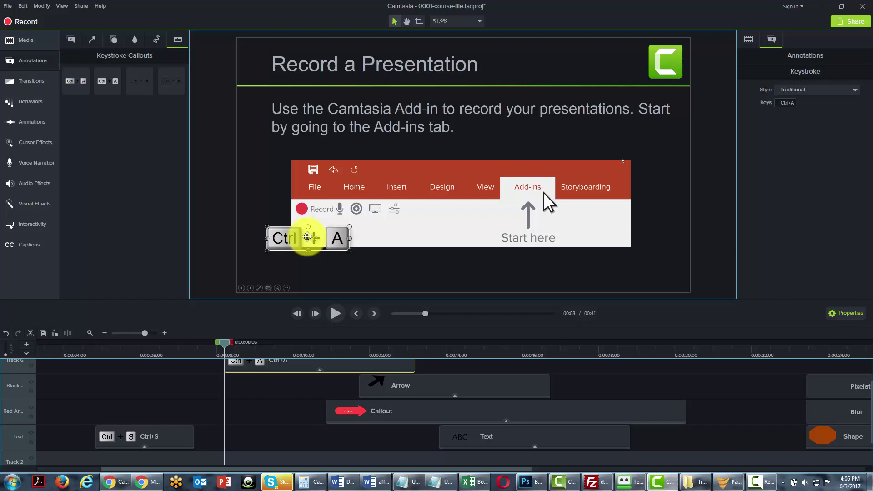
pyautogui.moveTo(414, 366); pyautogui.dragTo(332, 364)
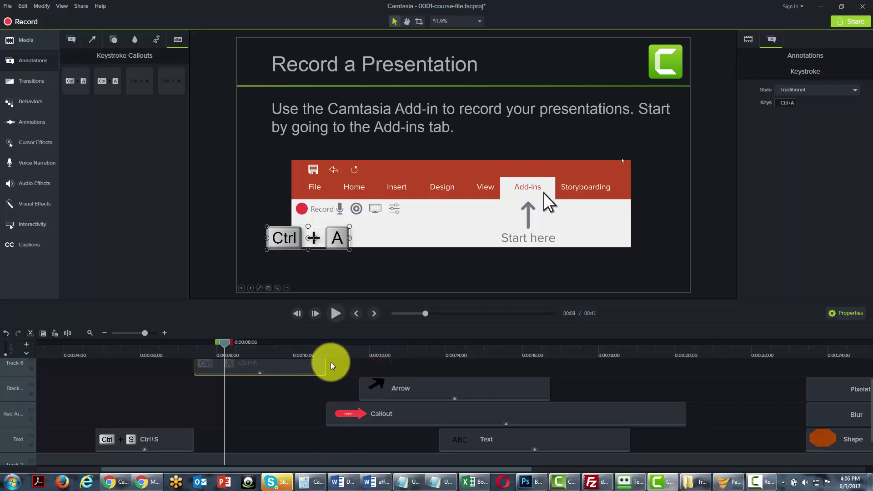
# - Set the second keystroke callout's keys to Ctrl+V and shift it slightly to the right on the canvas
pyautogui.click(784, 105)
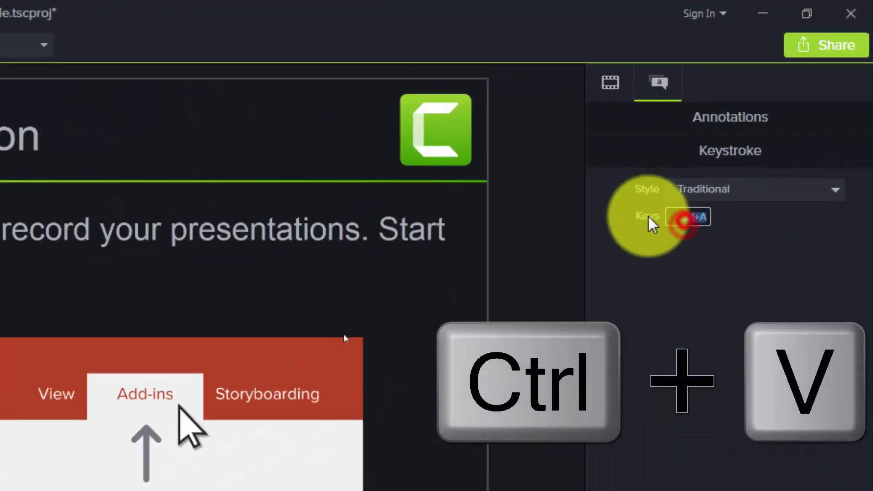
pyautogui.hotkey('ctrl', 'v')
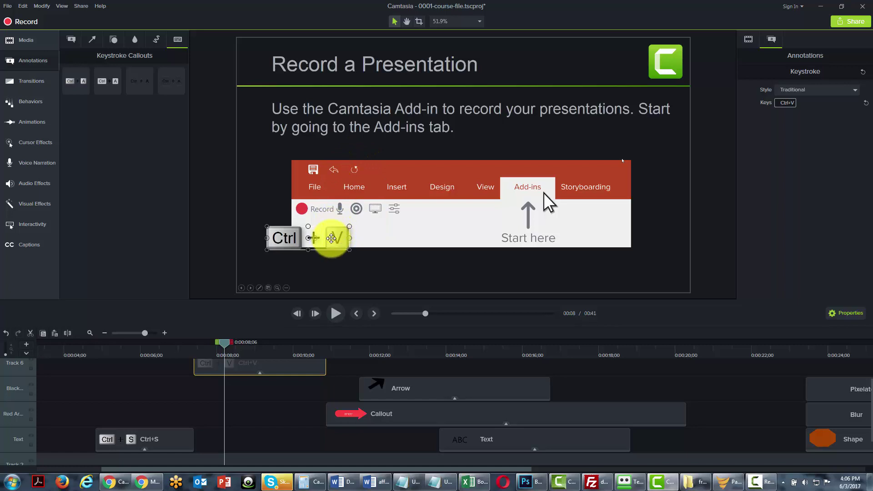
pyautogui.moveTo(332, 238)
pyautogui.mouseDown()
pyautogui.moveTo(365, 240)
pyautogui.moveTo(341, 235)
pyautogui.mouseUp()
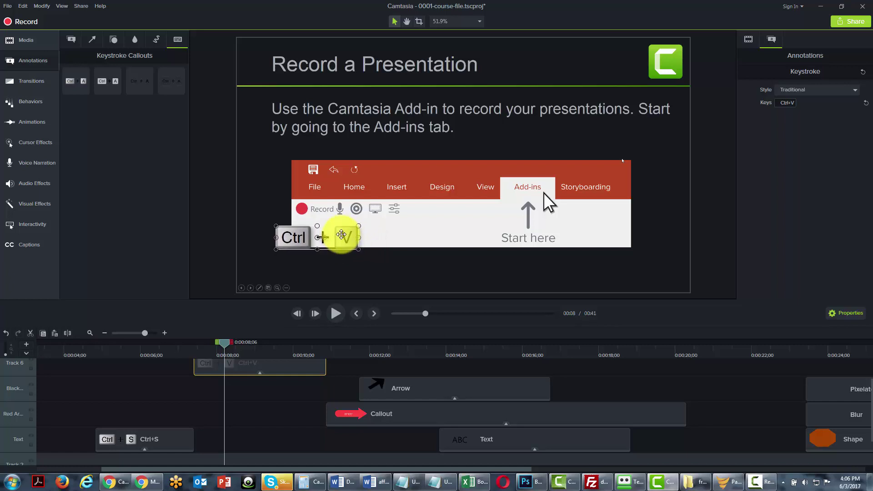